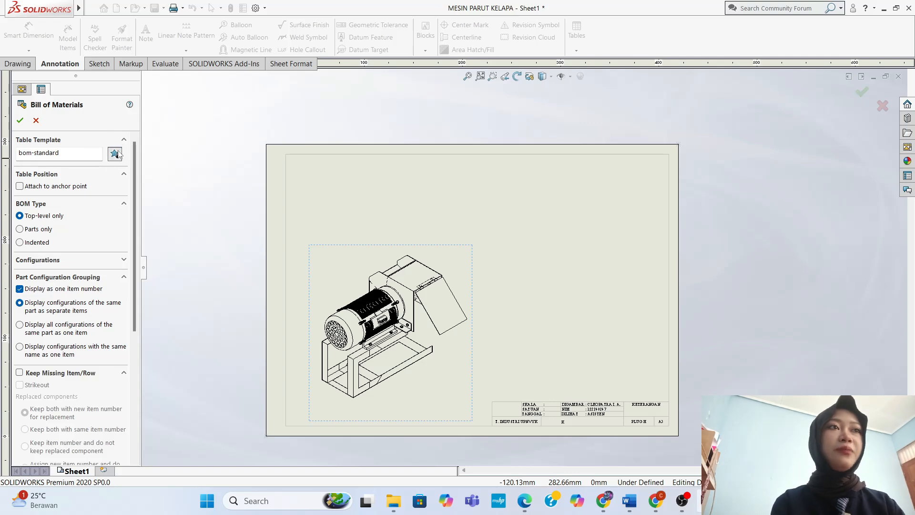
Insert a bill of materials using the bom-material template and place it in the sheet's upper-right corner.
click(115, 154)
scroll(477, 229, down, 3)
click(439, 229)
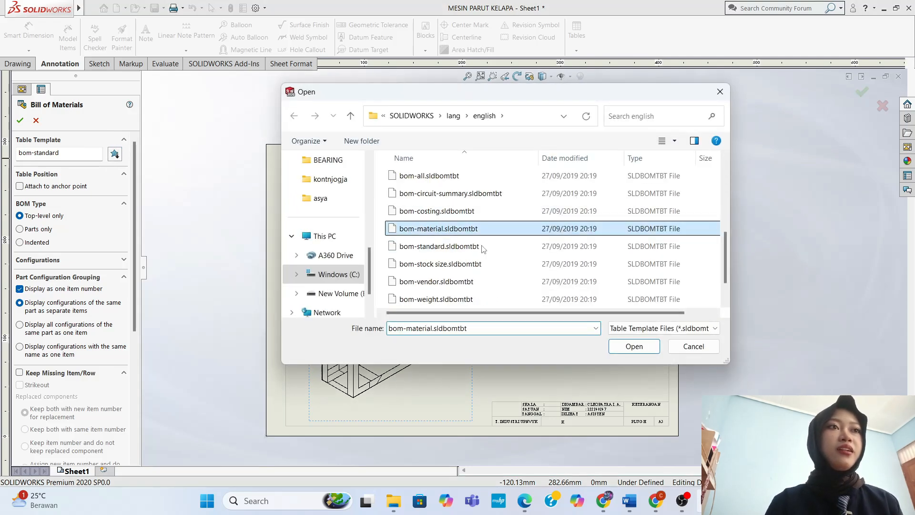
click(634, 346)
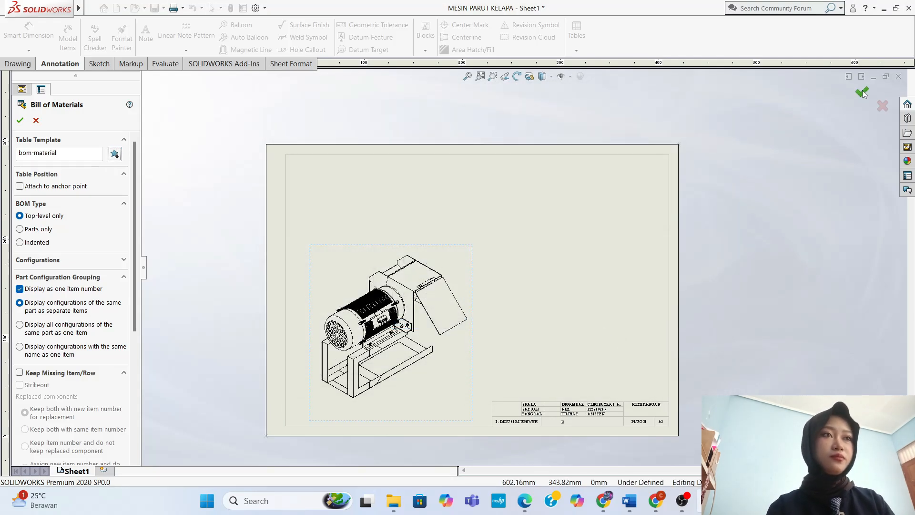
click(863, 93)
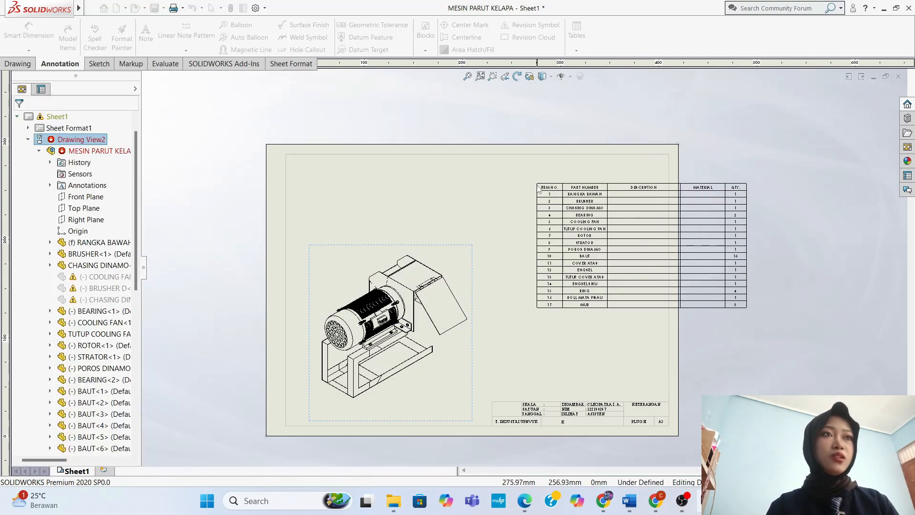
click(456, 157)
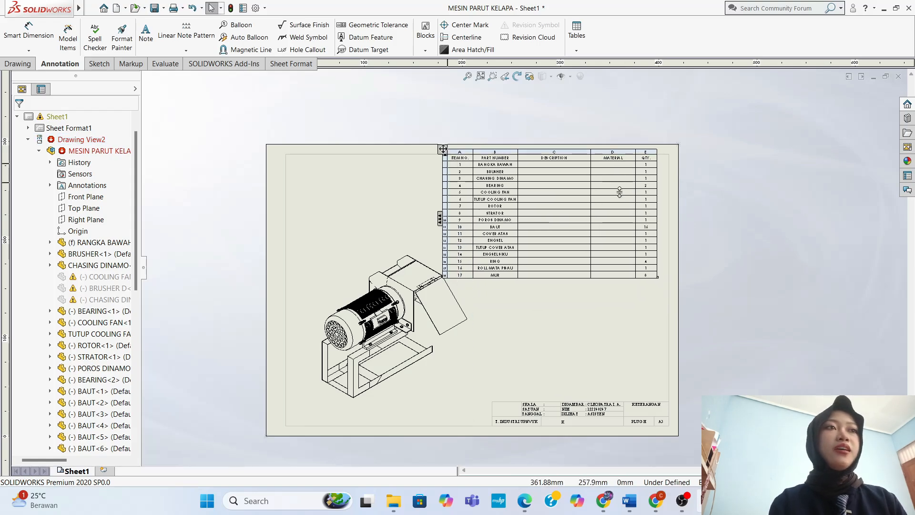
Enter HOLLOW STEEL as the material of RANGKA BAWAH in the bill of materials.
scroll(558, 186, down, 3)
scroll(494, 176, down, 2)
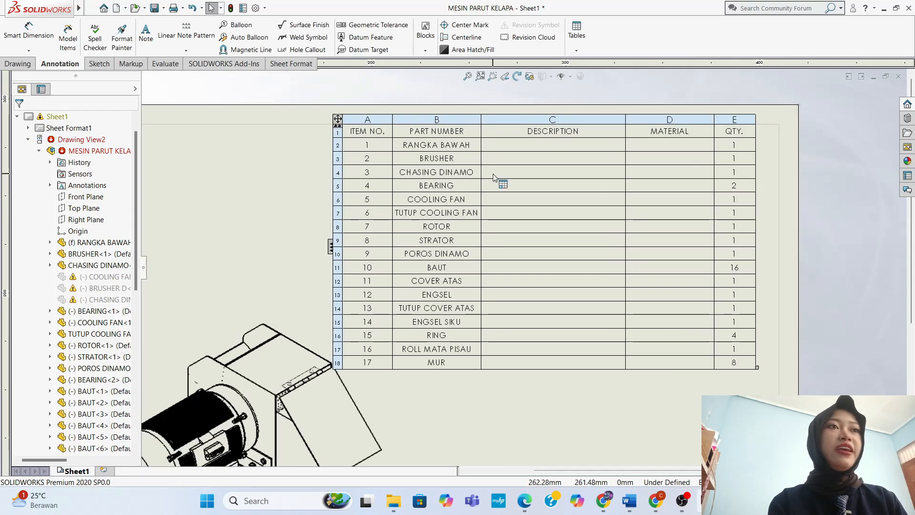
click(788, 244)
scroll(788, 244, down, 2)
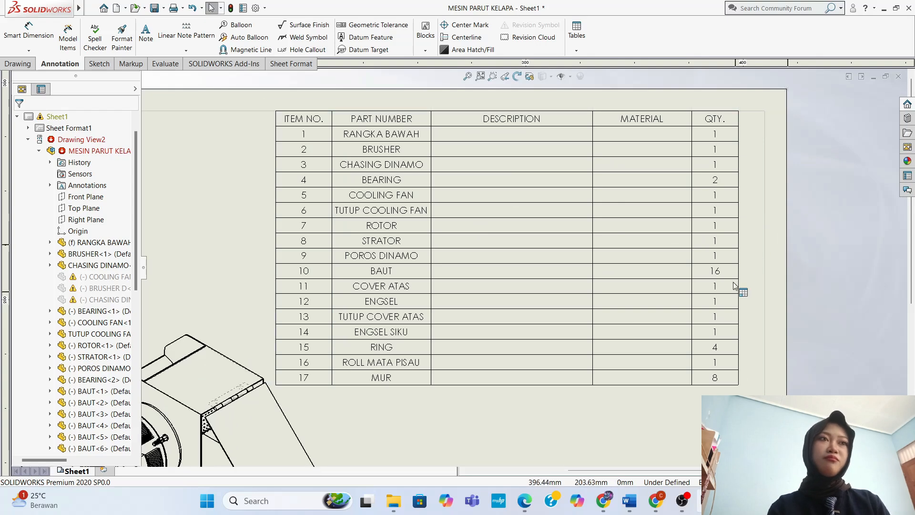
scroll(744, 229, down, 2)
scroll(724, 358, up, 3)
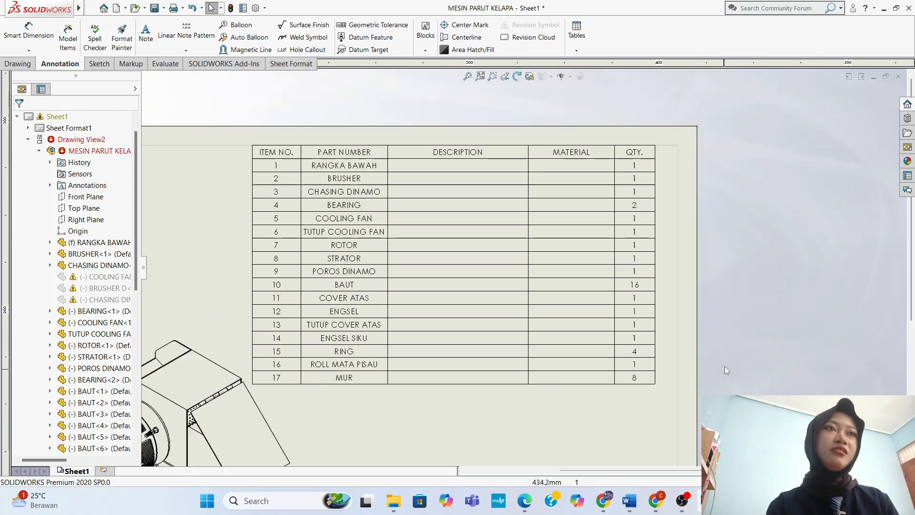
click(650, 223)
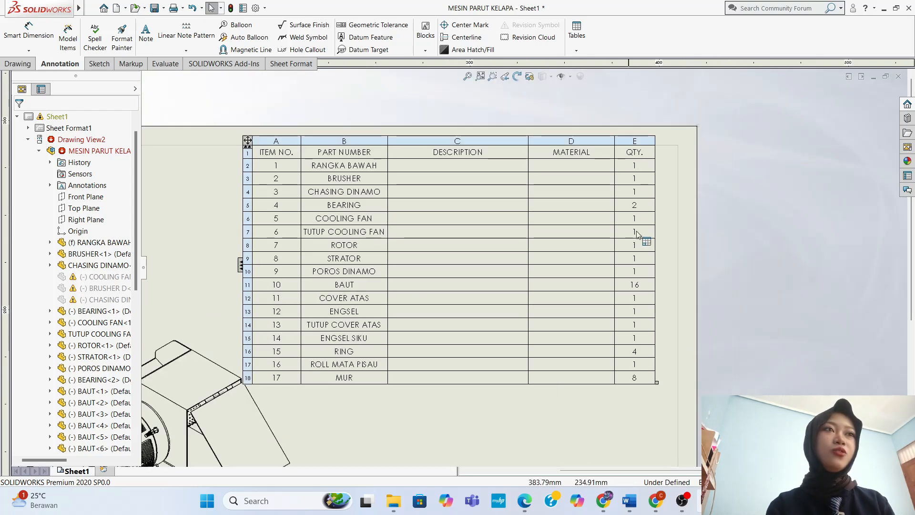
click(570, 169)
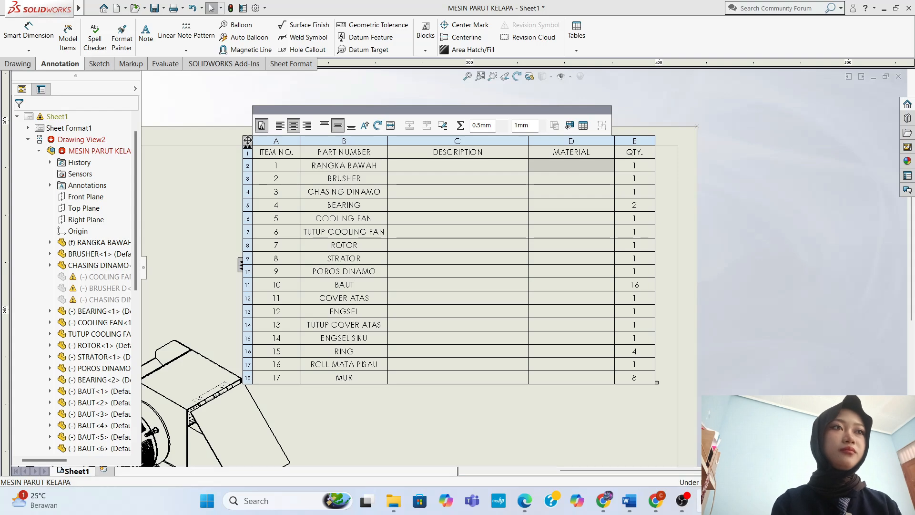
double_click(572, 164)
text(HOLLO)
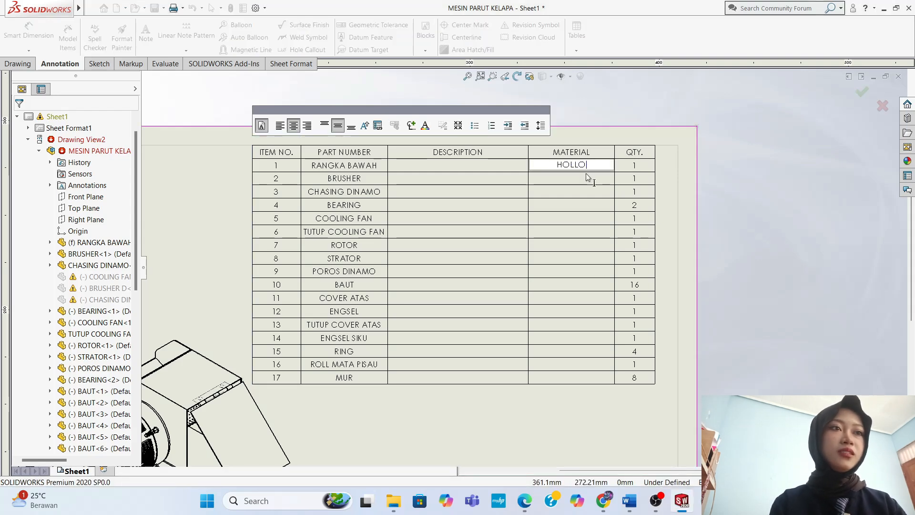
text(W STEEL)
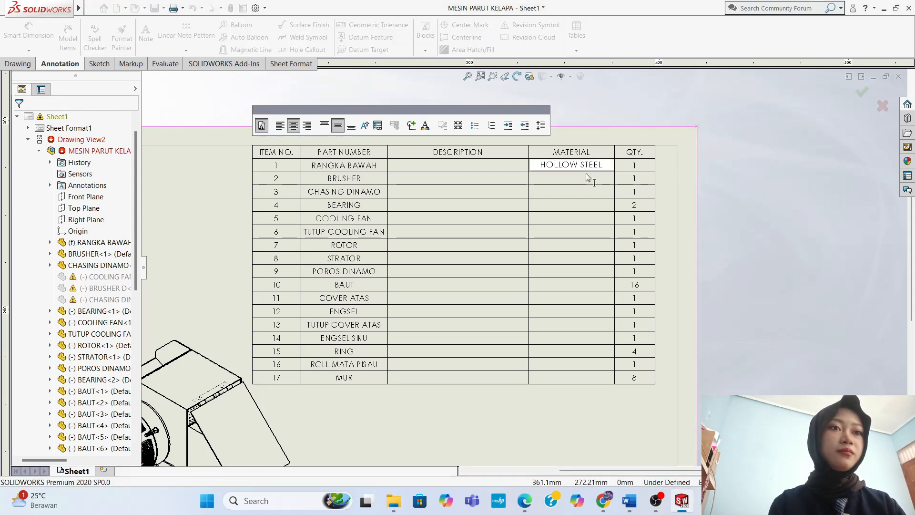
click(733, 151)
Enter STAINLESS STEEL as the material of COVER ATAS and ROLL MATA PISAU in the bill of materials.
double_click(572, 300)
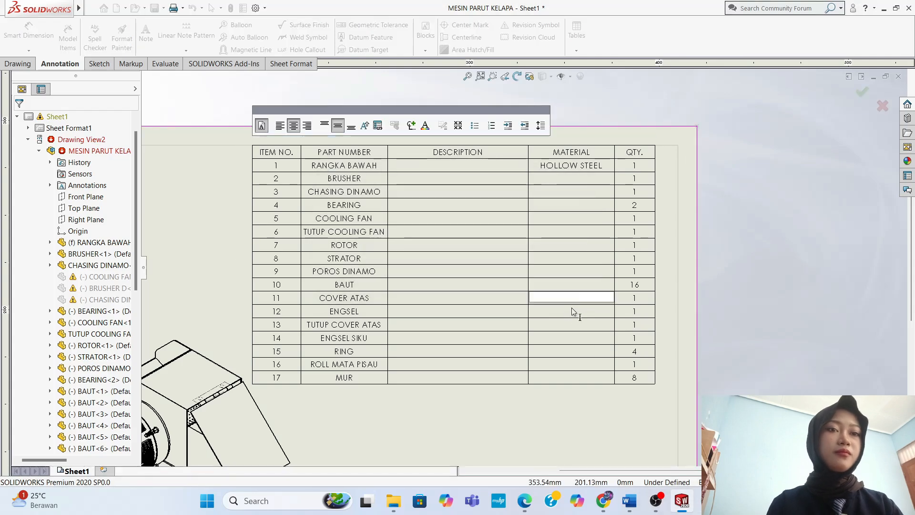
text(STAINLESS STEEL)
click(799, 235)
double_click(569, 365)
text(STAINLESS STEEL)
click(577, 410)
Enter PLASTIK ABS as the material of COOLING FAN in the bill of materials.
double_click(577, 221)
click(557, 224)
text(PLASTI)
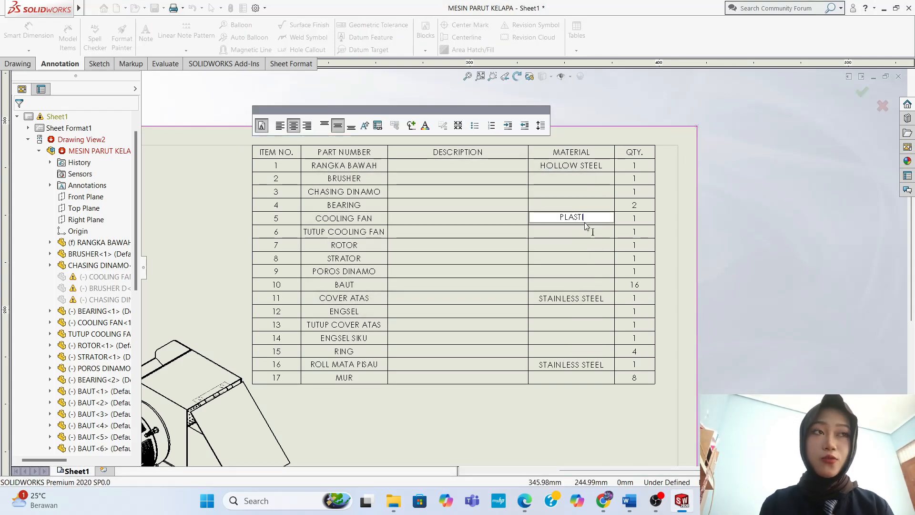
text(K ABS)
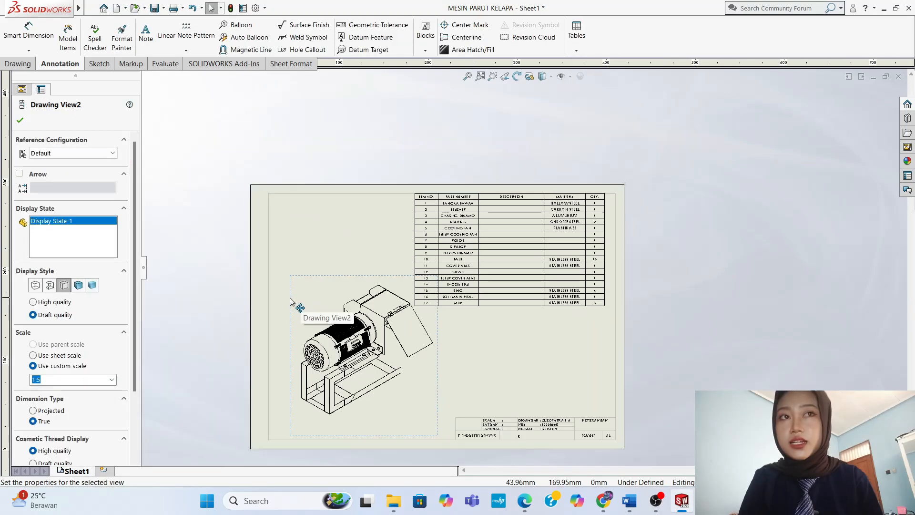
Move the machine's isometric view slightly lower on the sheet and apply Auto Balloon to it.
drag(290, 300, 292, 318)
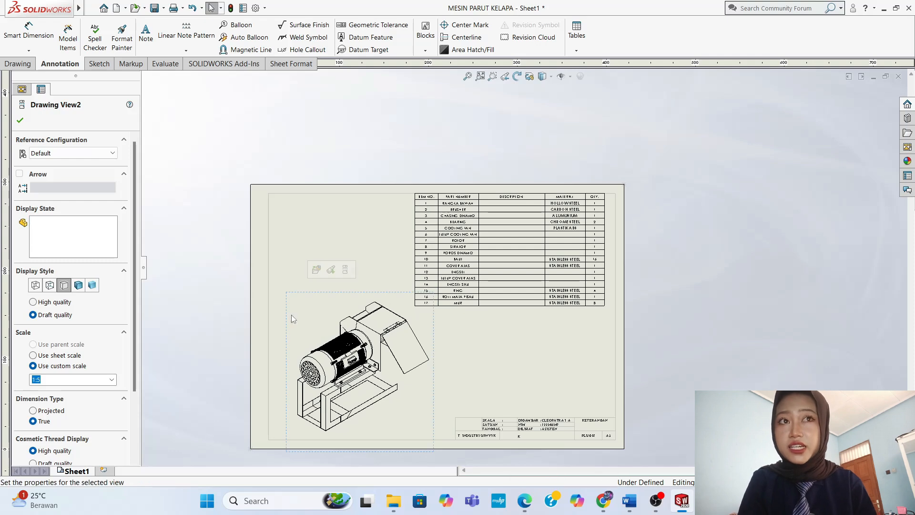
click(302, 148)
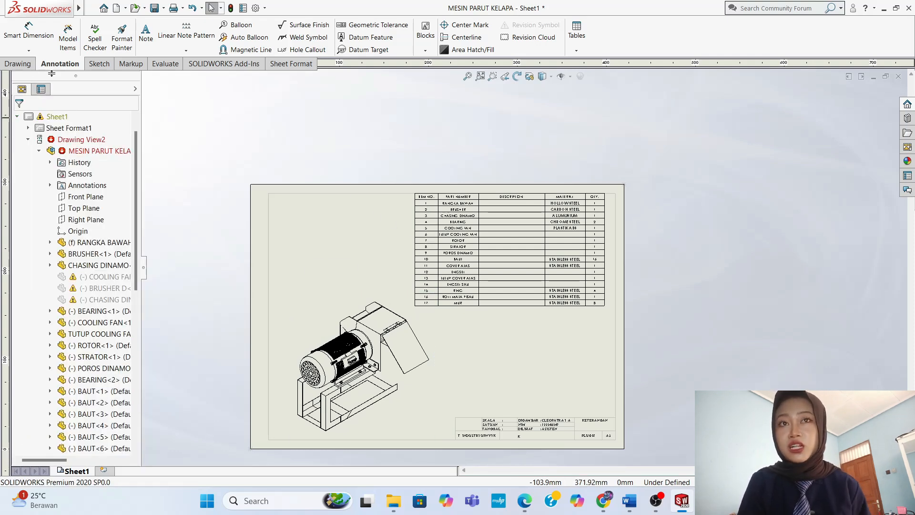
click(253, 38)
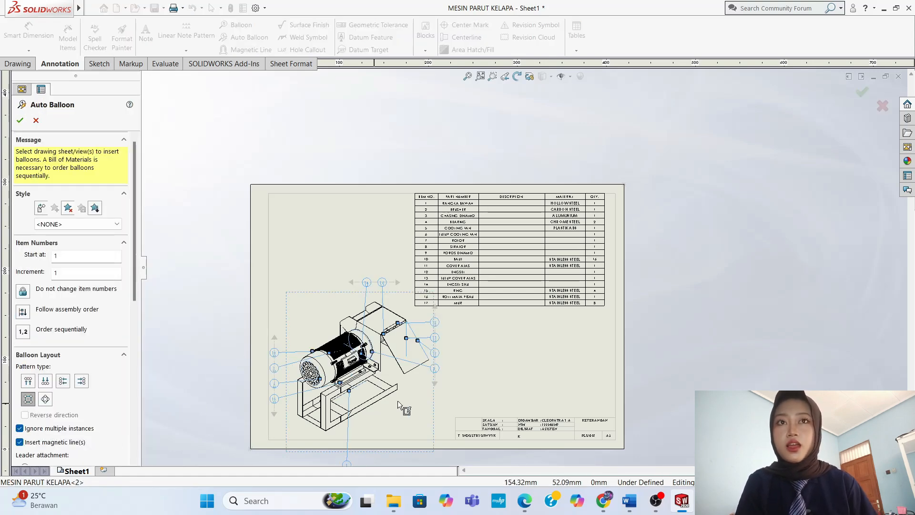
scroll(392, 424, down, 1)
scroll(396, 426, up, 3)
scroll(475, 208, down, 6)
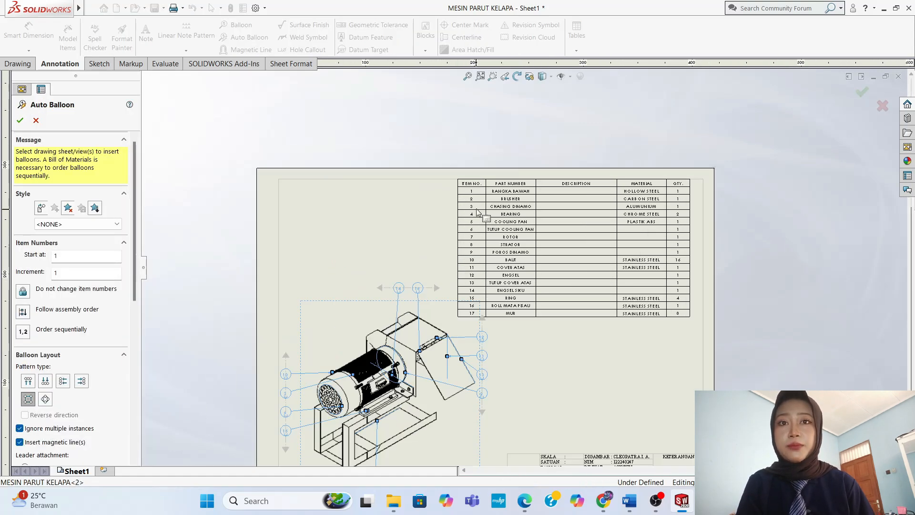
scroll(493, 296, down, 2)
scroll(499, 317, up, 3)
scroll(499, 334, down, 1)
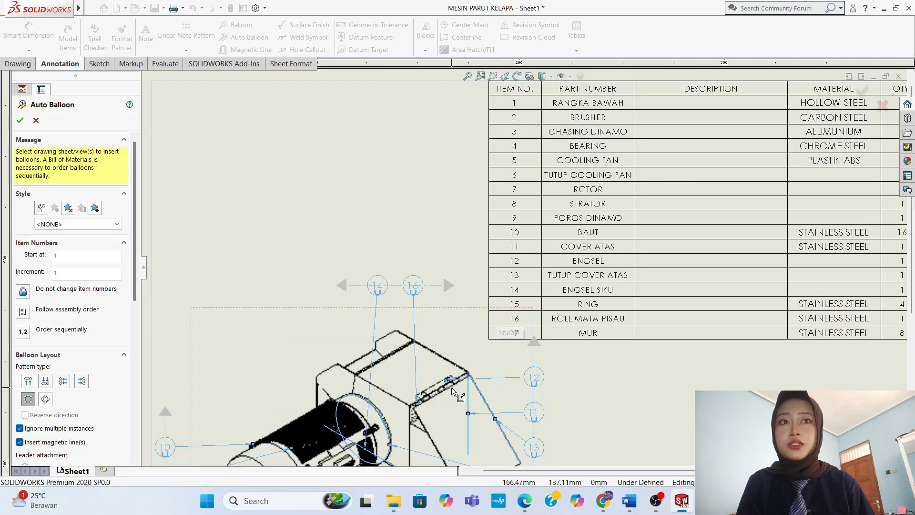
scroll(450, 387, down, 2)
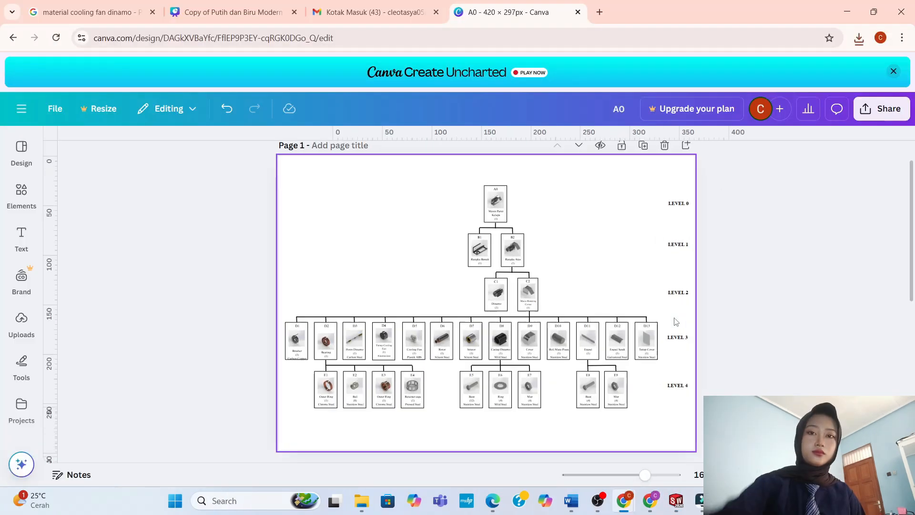
Examine the part names, quantities and materials on each level of the product structure tree in Canva.
scroll(723, 327, up, 5)
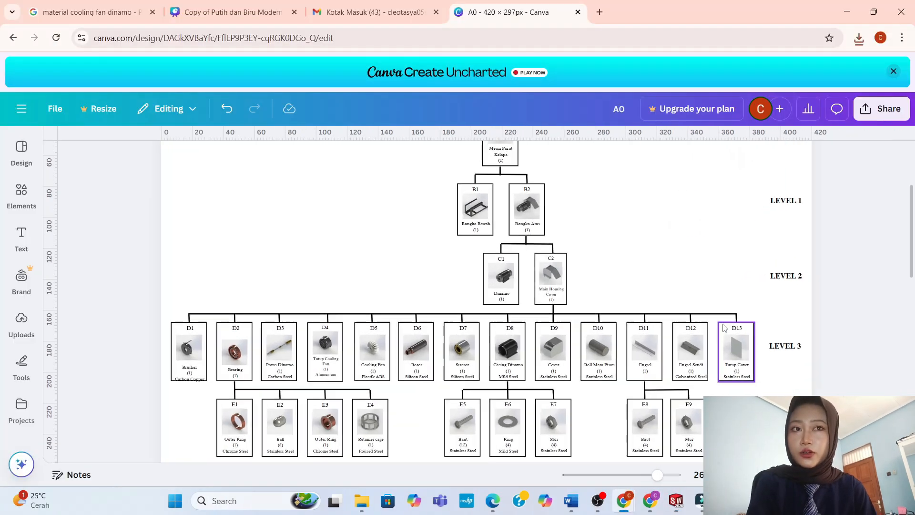
scroll(781, 329, up, 4)
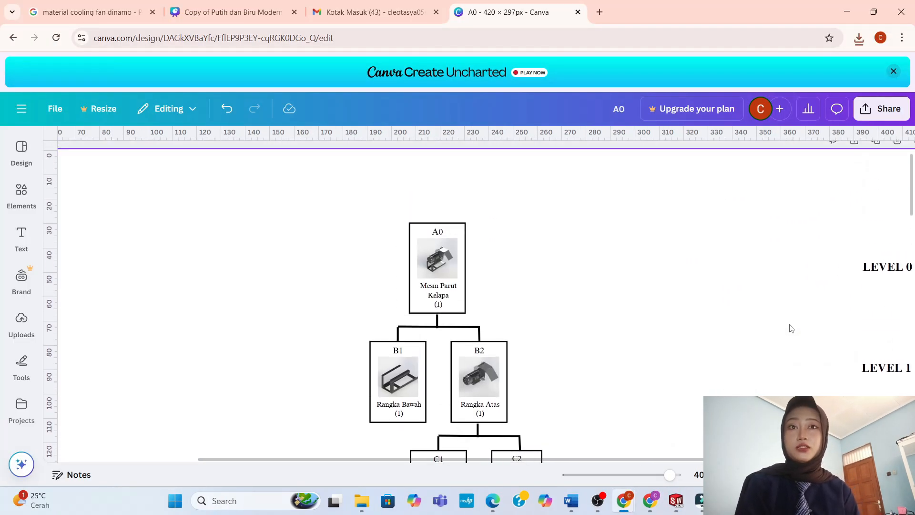
scroll(790, 328, down, 3)
scroll(791, 328, right, 4)
scroll(790, 328, up, 3)
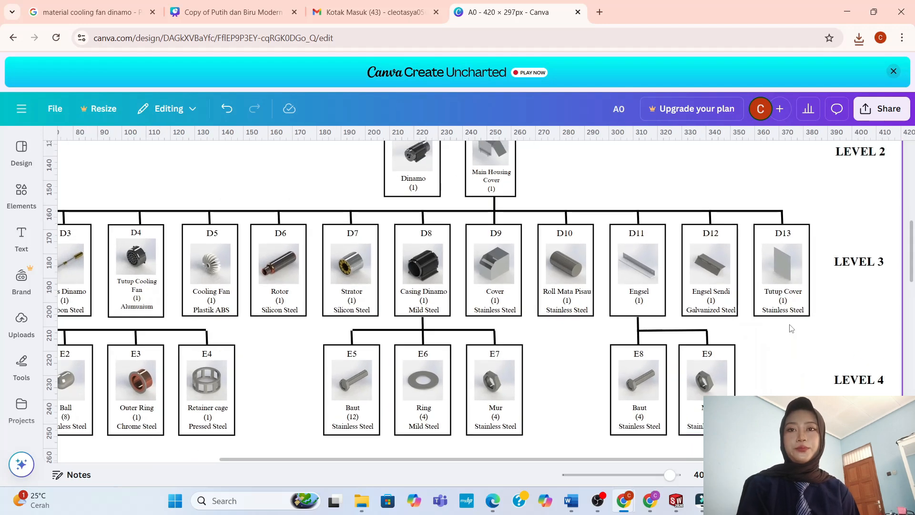
scroll(790, 328, up, 3)
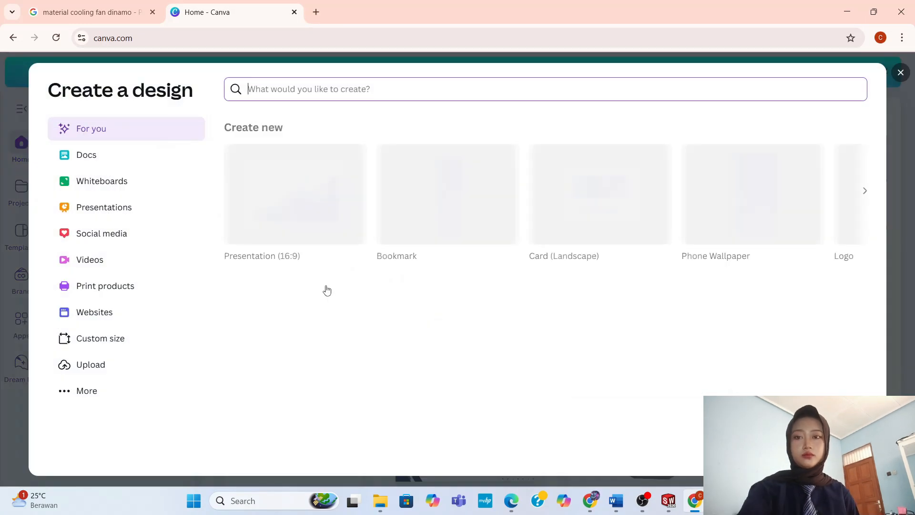
Create a new custom-size design 420 px wide and 297 px high.
click(103, 344)
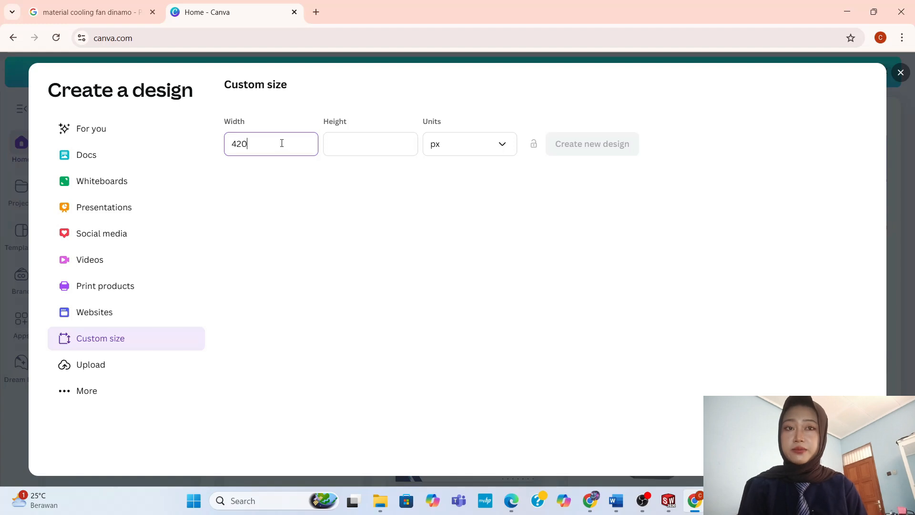
click(341, 137)
text(297)
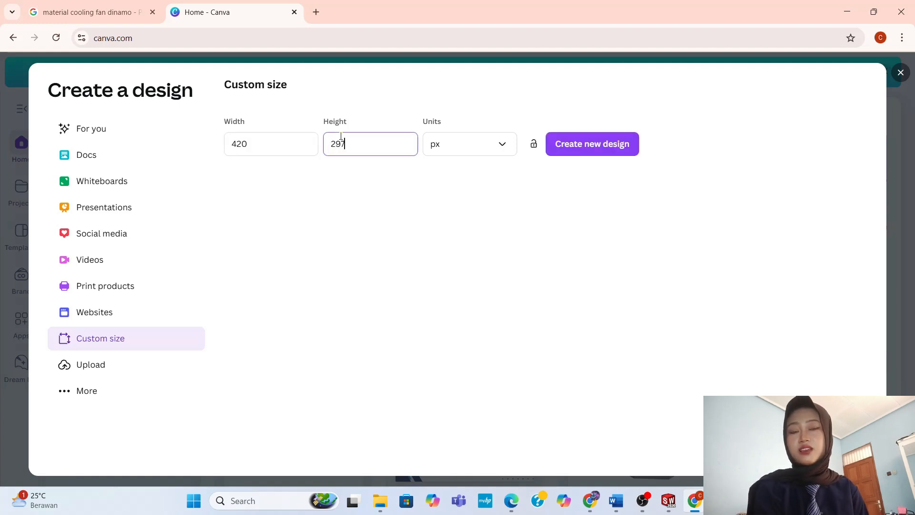
click(587, 144)
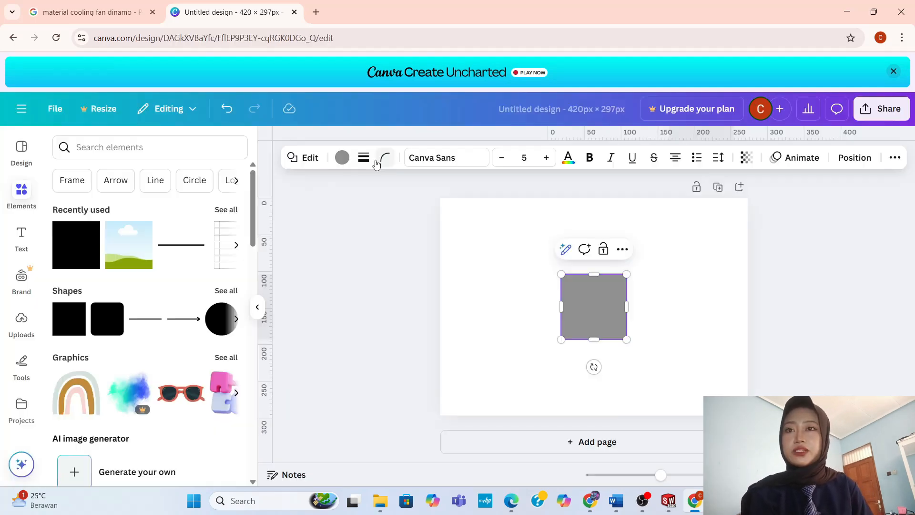
Give the grey square a solid border with weight 0.5 and a white fill.
click(364, 157)
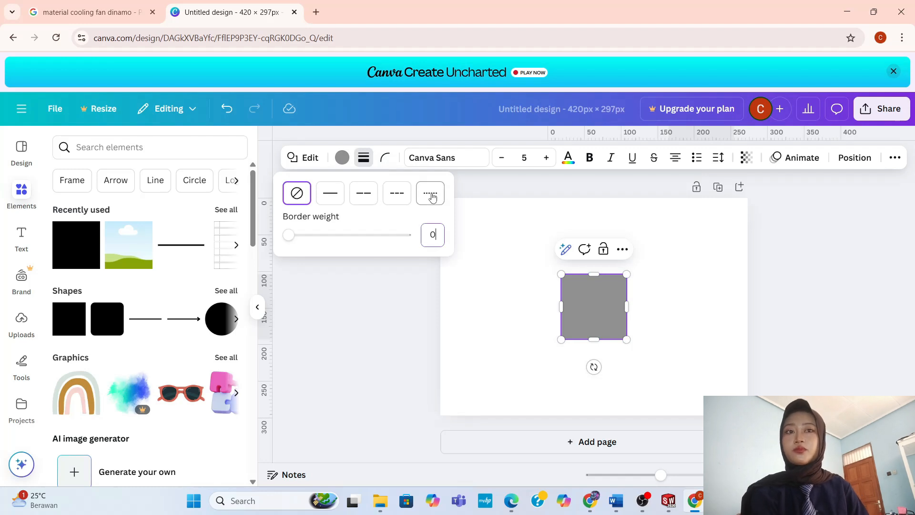
key(Return)
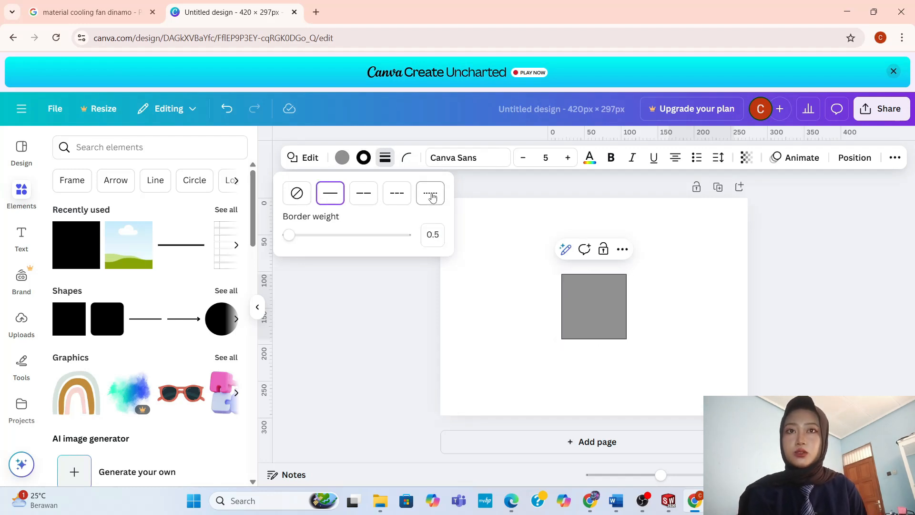
click(342, 158)
click(193, 232)
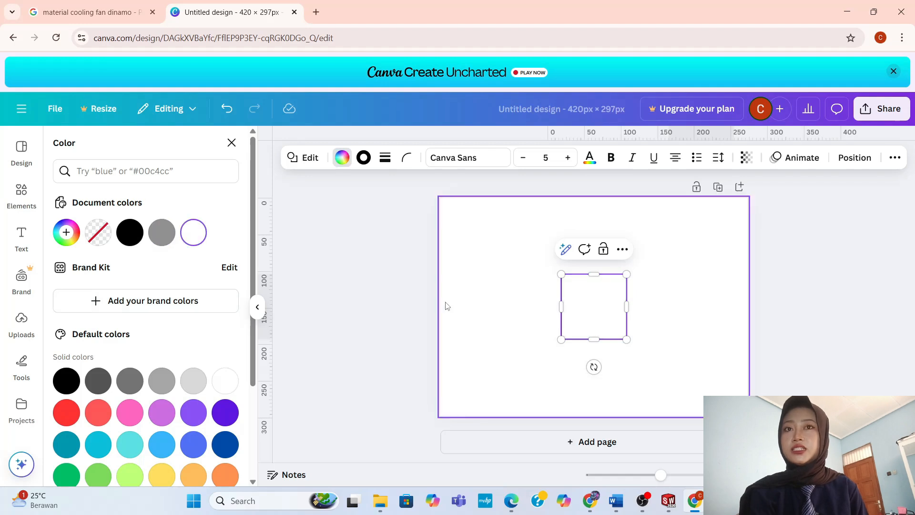
Shift the white square slightly up and left on the page and stretch it downward into a portrait rectangle.
drag(603, 306, 584, 289)
drag(582, 321, 581, 337)
click(635, 307)
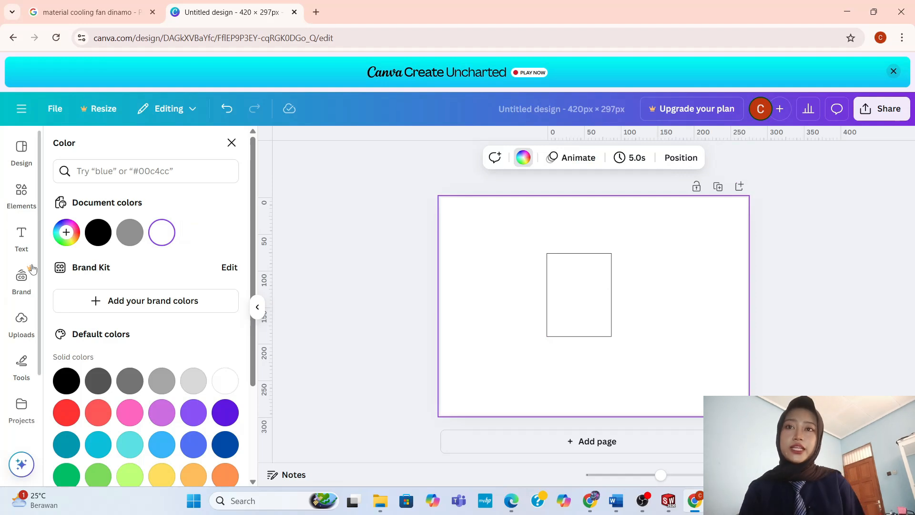
Add a text box reading A0 and place it at the top centre inside the rectangle.
click(23, 249)
click(150, 180)
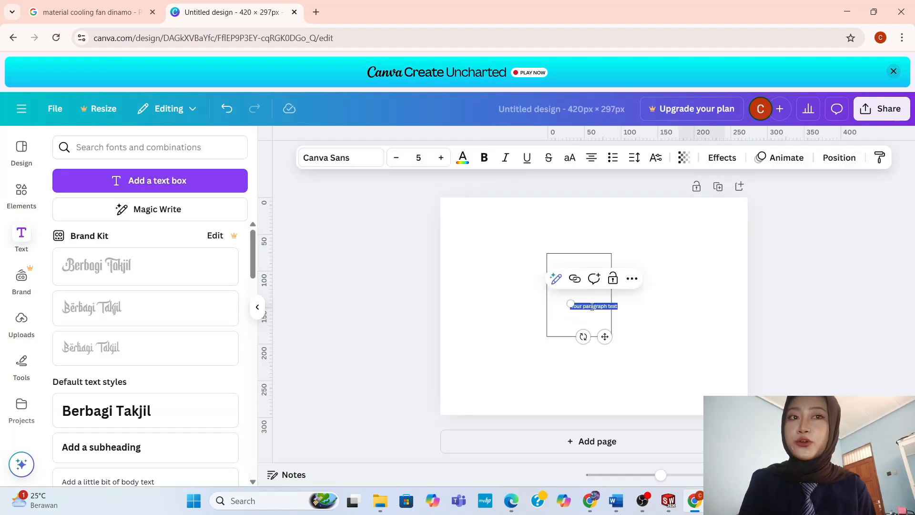
key(BackSpace)
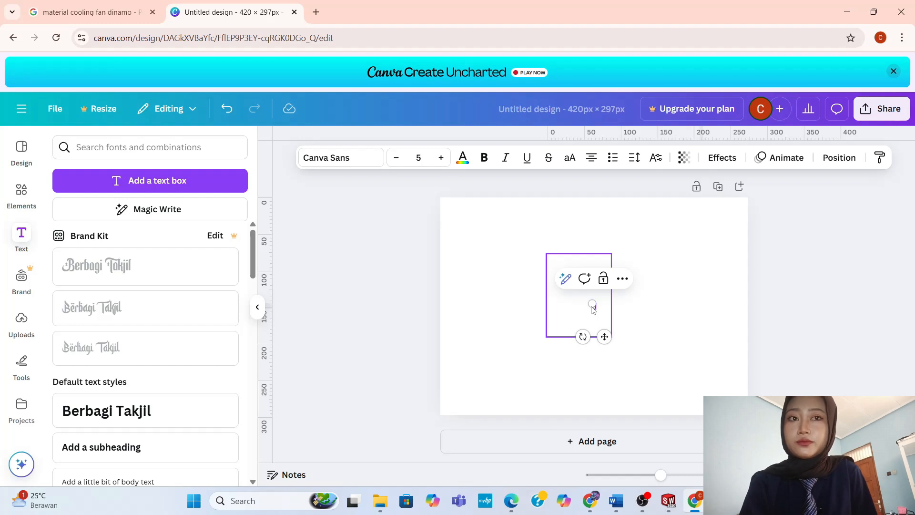
text(A0)
click(606, 303)
click(595, 308)
drag(592, 304, 580, 267)
Change the font of the A0 label to a serif typeface.
double_click(581, 269)
click(341, 158)
click(109, 339)
click(572, 376)
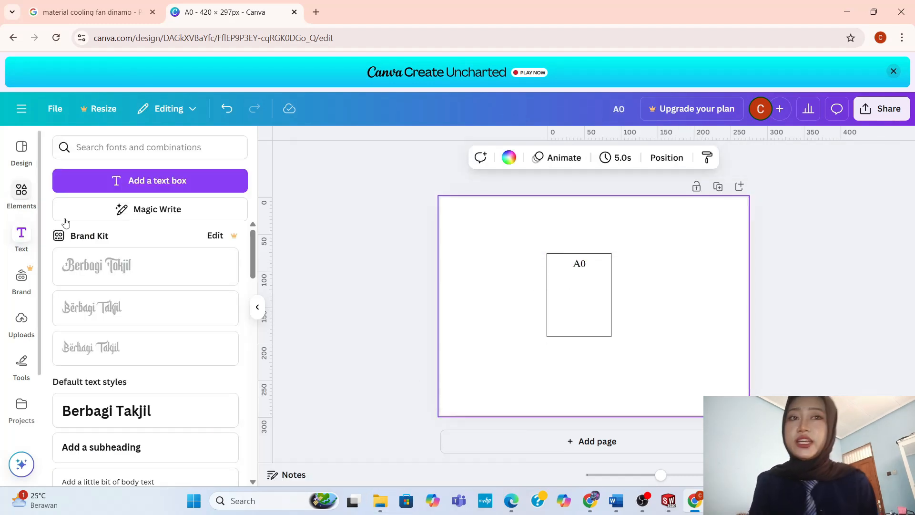
Add a landscape picture frame, shrink it and centre it inside the rectangle beneath the A0 label.
click(22, 194)
click(126, 245)
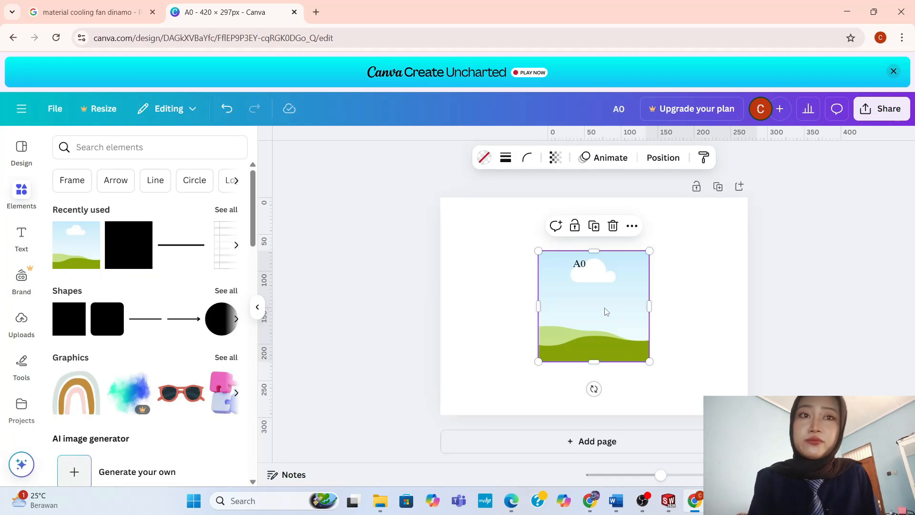
mouse_move(606, 312)
mouse_down()
mouse_move(599, 321)
mouse_move(622, 315)
mouse_up()
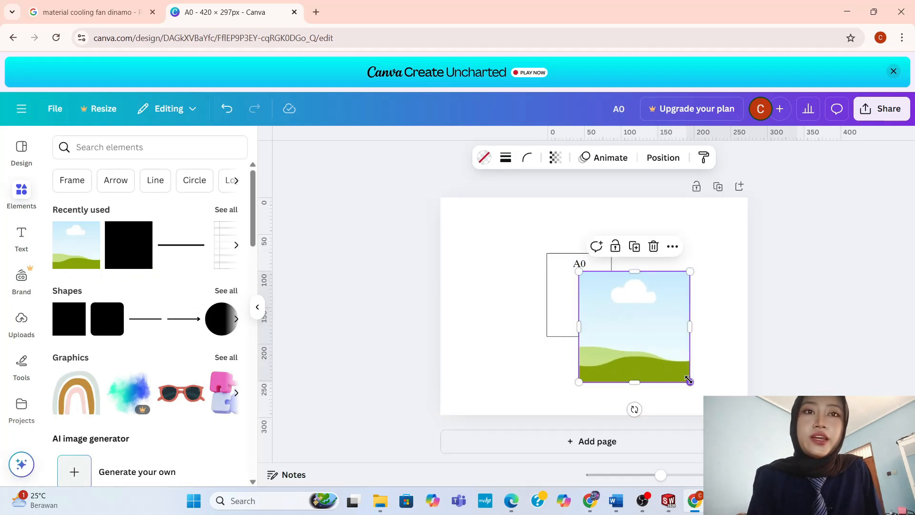
drag(690, 382, 602, 317)
click(606, 321)
Duplicate the A0 label, place the copy beneath the picture frame and change its text to Mesin Parut Kelapa.
click(582, 271)
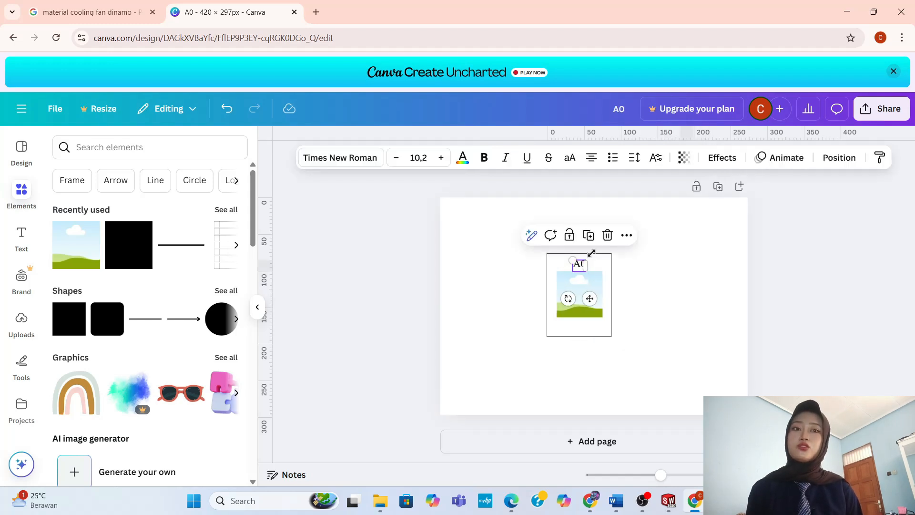
click(589, 238)
drag(600, 309, 576, 354)
double_click(566, 324)
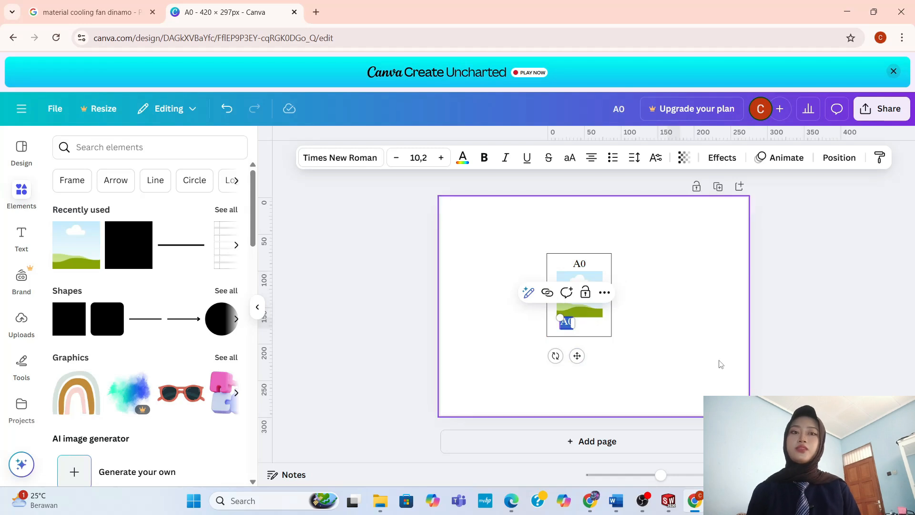
text(Ma)
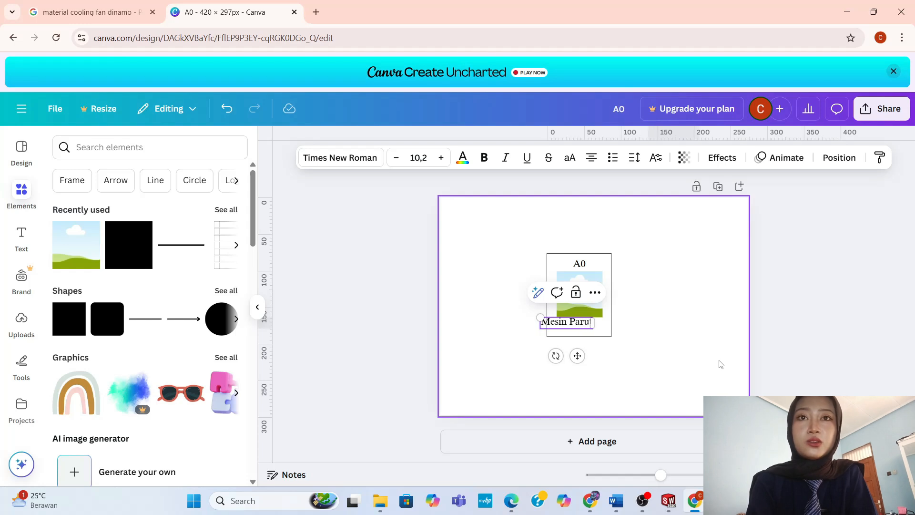
text(sin Parut Kelapa)
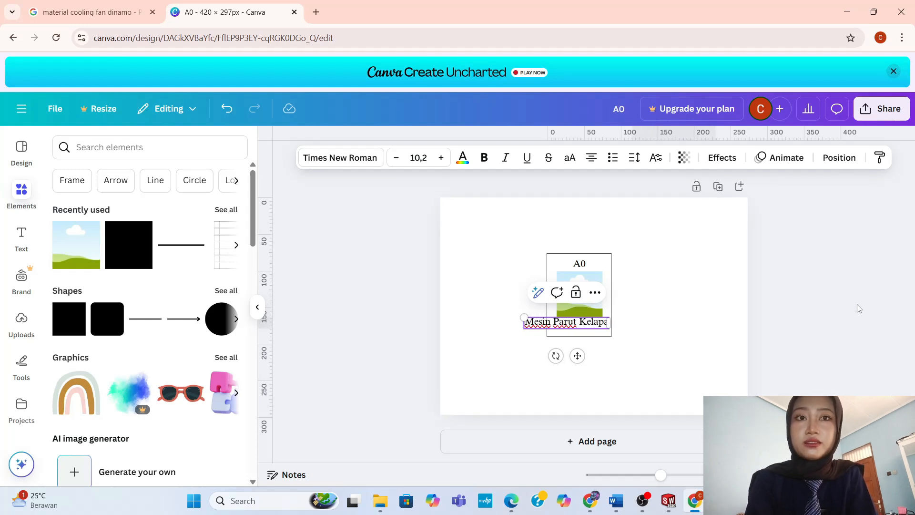
key(ctrl+a)
click(590, 304)
Group the rectangle, label, frame and caption as one card and arrange three copies of it in a row beneath.
drag(647, 370, 516, 219)
click(552, 234)
drag(578, 309, 601, 360)
key(ctrl+c)
key(ctrl+v)
key(ctrl+v)
key(ctrl+v)
drag(603, 363, 691, 360)
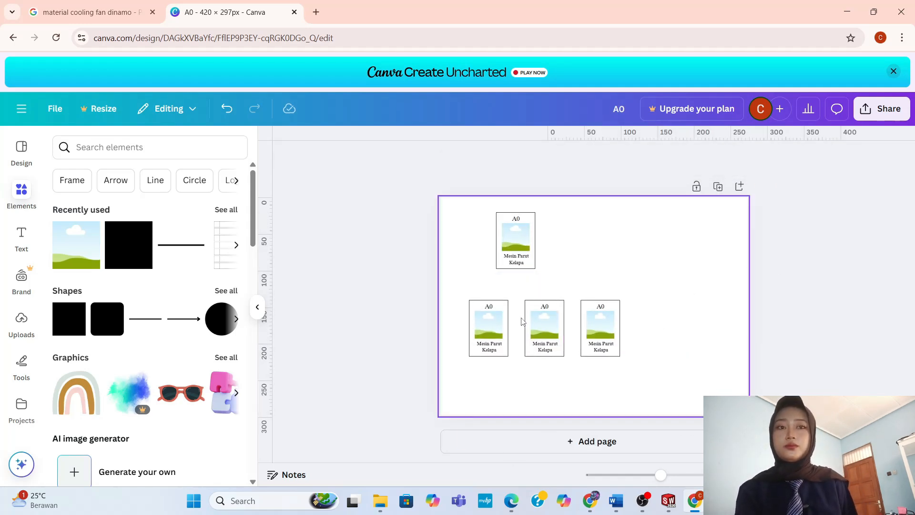
Add a straight line with weight 1 and place it as a short vertical connector below the top card.
click(226, 290)
click(71, 231)
drag(600, 332, 559, 285)
click(487, 157)
click(561, 261)
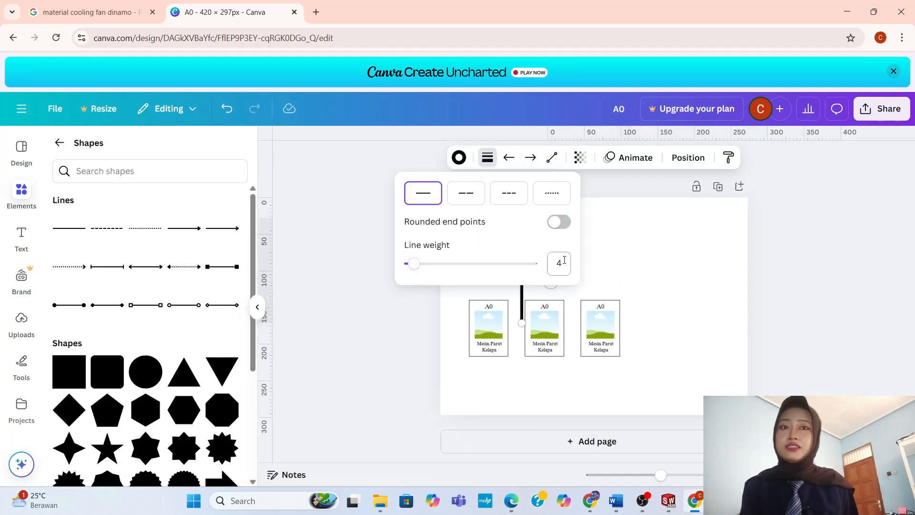
text(1)
drag(521, 214, 520, 260)
drag(520, 321, 505, 292)
click(516, 244)
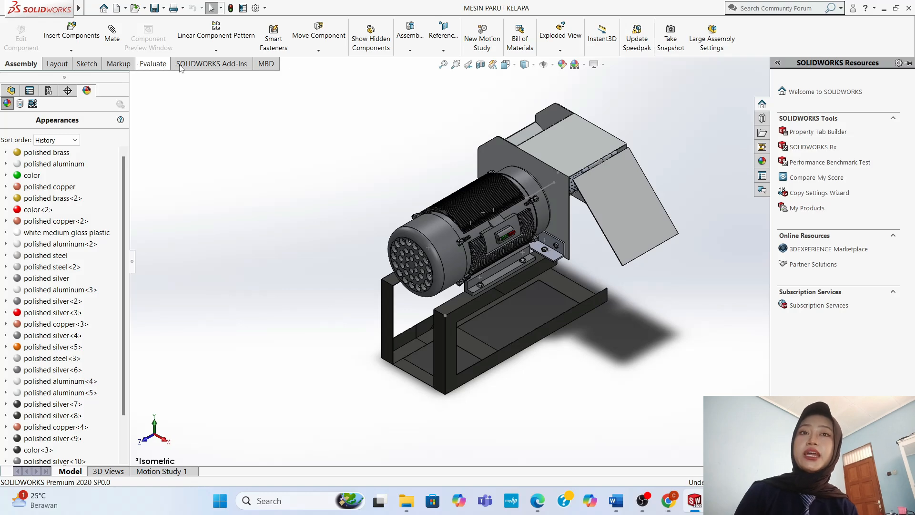
In SOLIDWORKS, enable the PhotoView 360 add-in and start a final render of the MESIN PARUT KELAPA assembly.
click(263, 66)
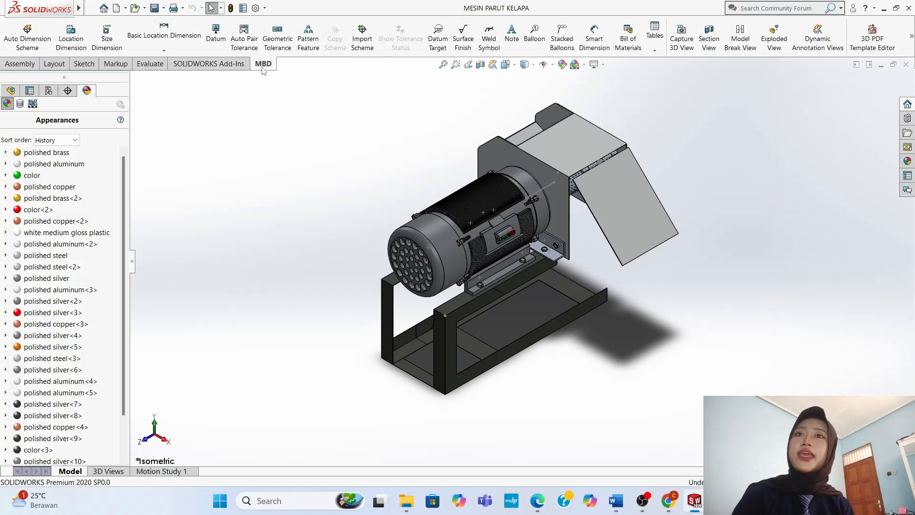
click(230, 67)
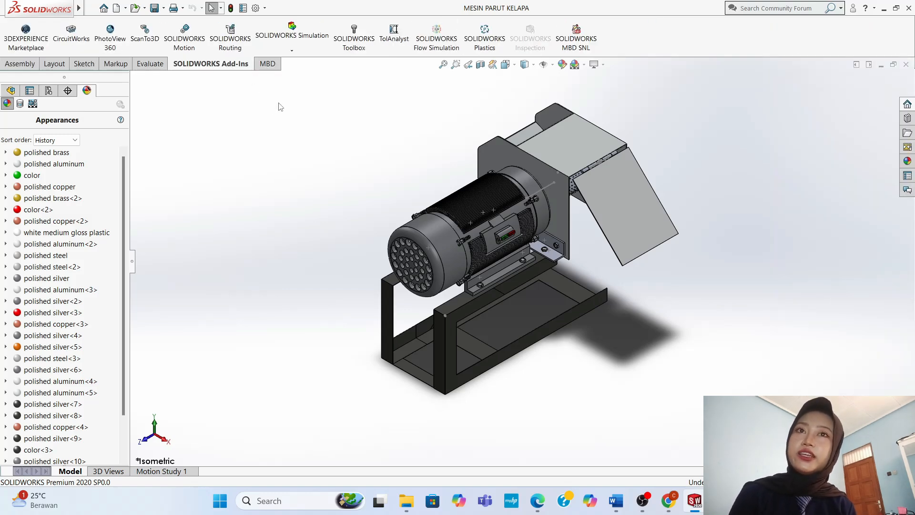
click(101, 42)
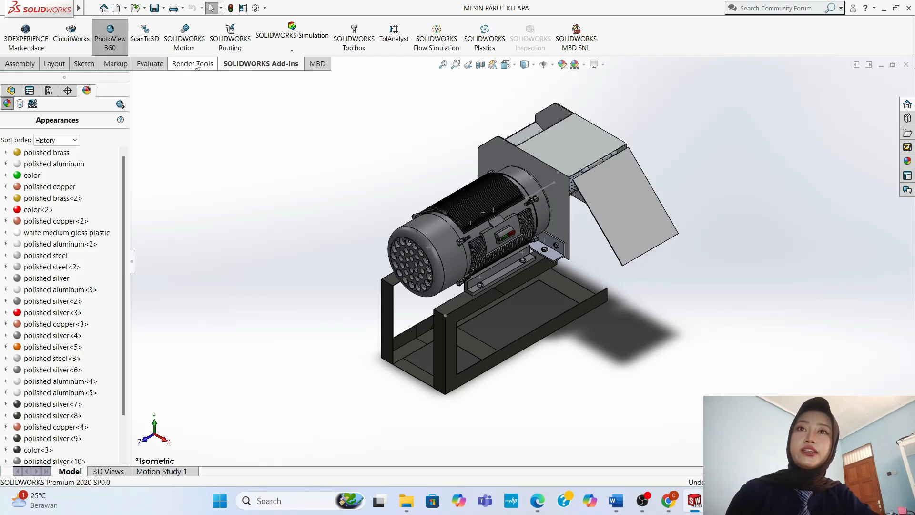
click(195, 64)
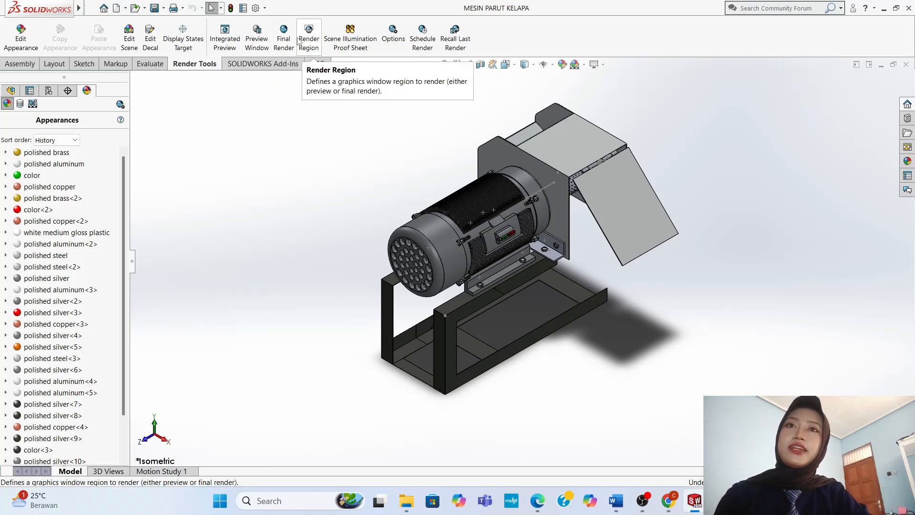
click(279, 32)
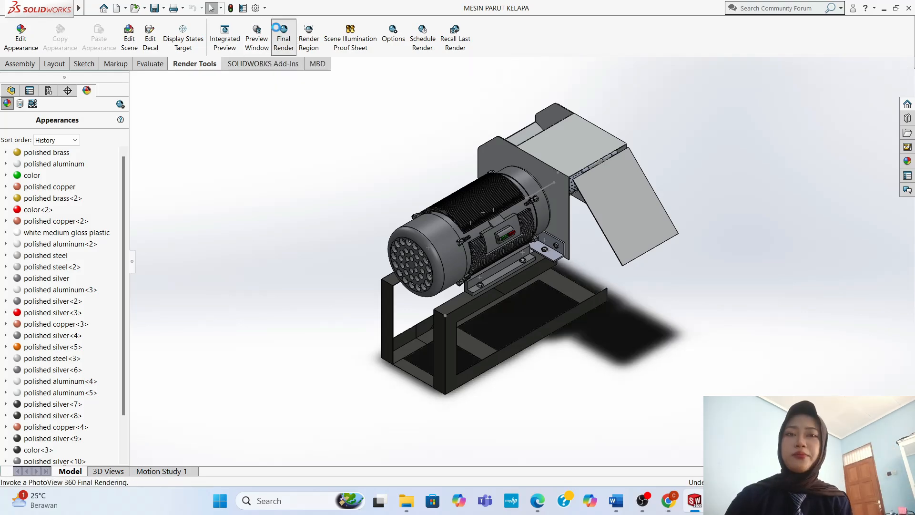
click(374, 241)
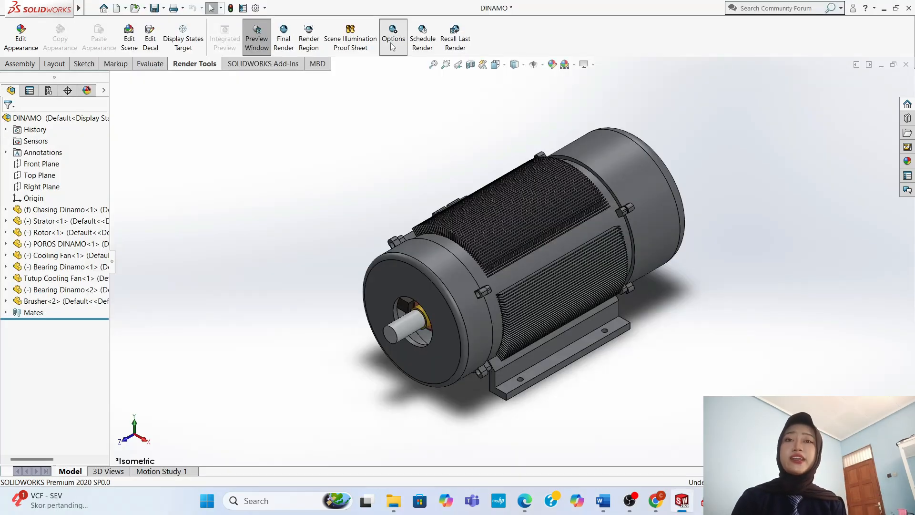
Set the PhotoView 360 output image size to 640x480 (4:3) for the DINAMO assembly.
click(392, 47)
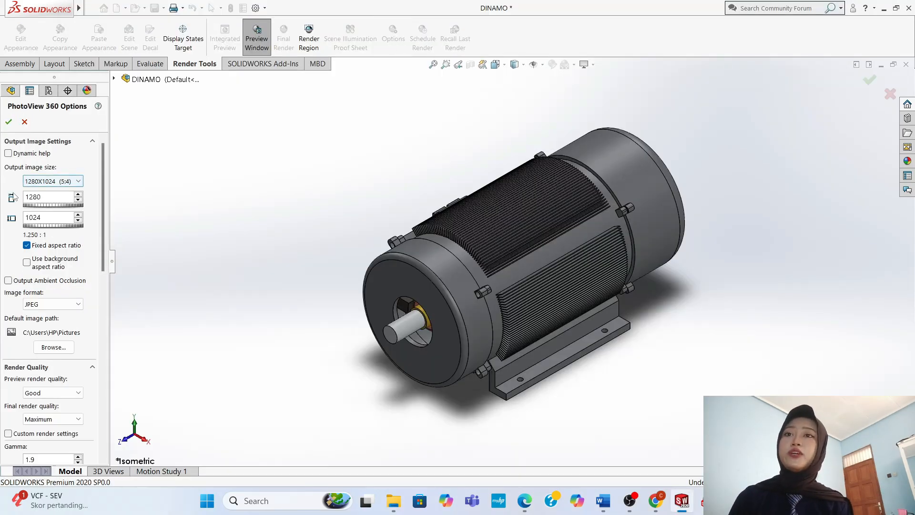
click(48, 181)
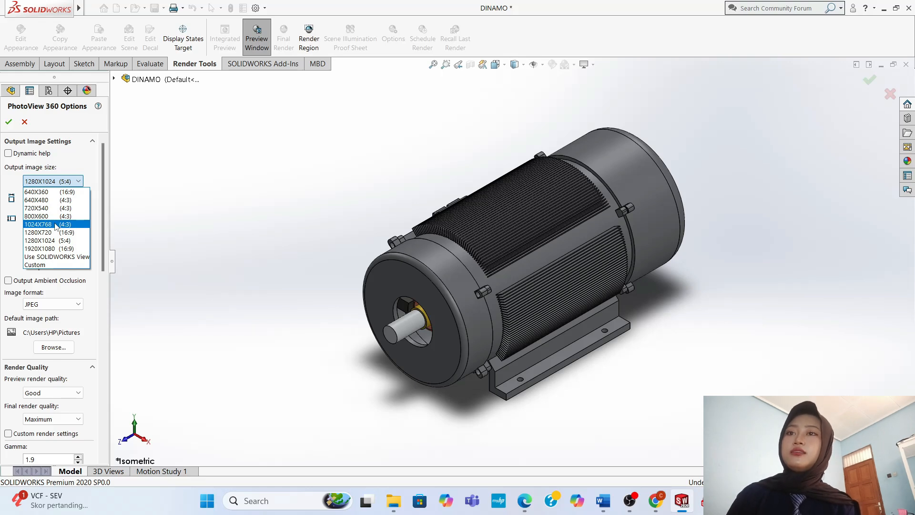
click(38, 199)
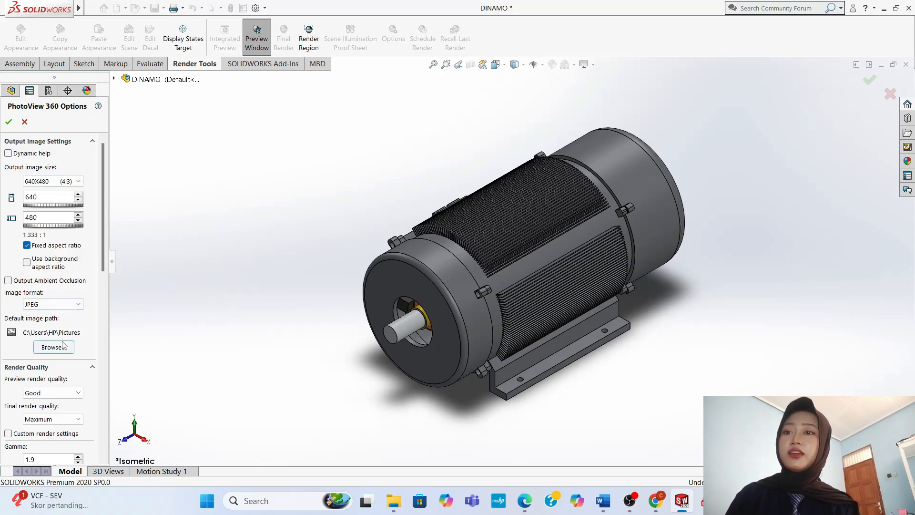
Set the preview render quality to Good and the final render quality to Best.
scroll(79, 386, down, 5)
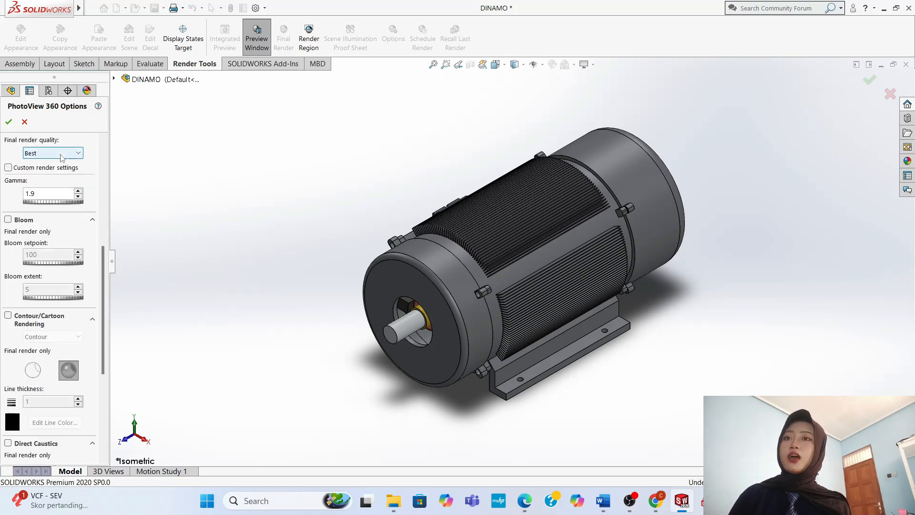
scroll(81, 184, up, 3)
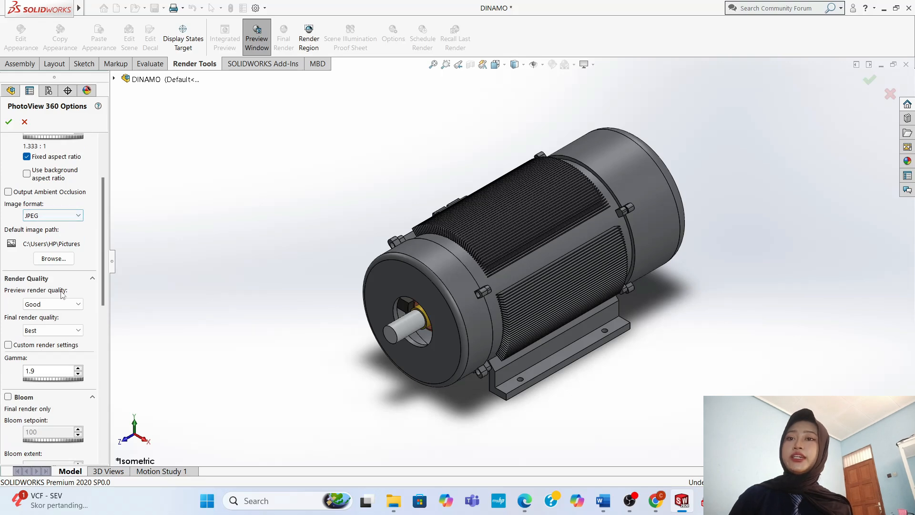
click(67, 304)
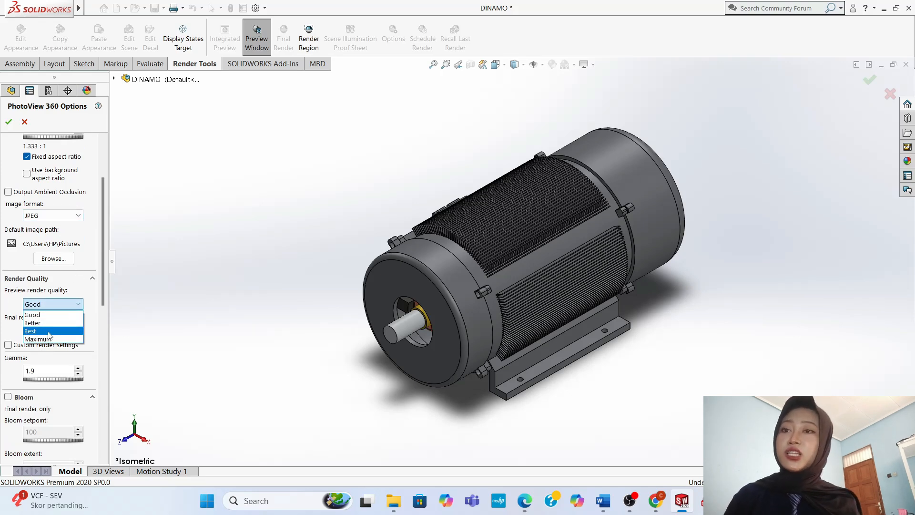
click(56, 315)
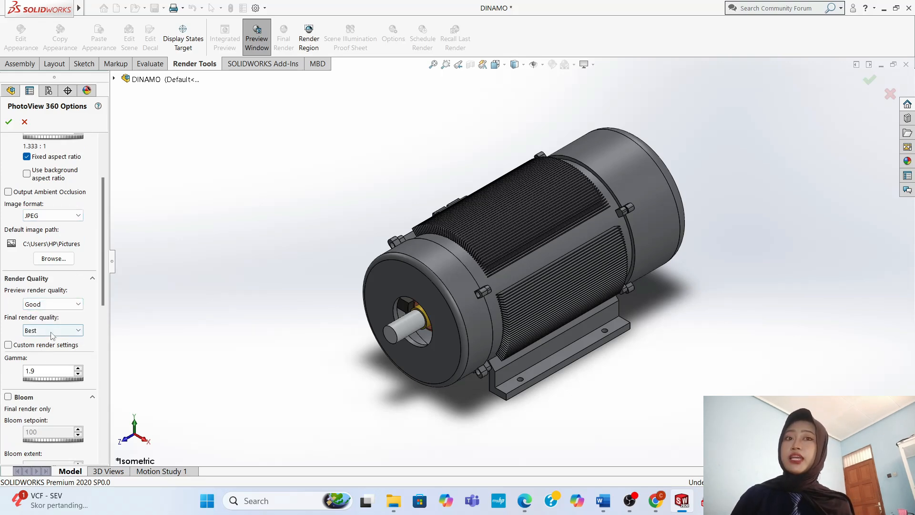
click(51, 333)
click(56, 337)
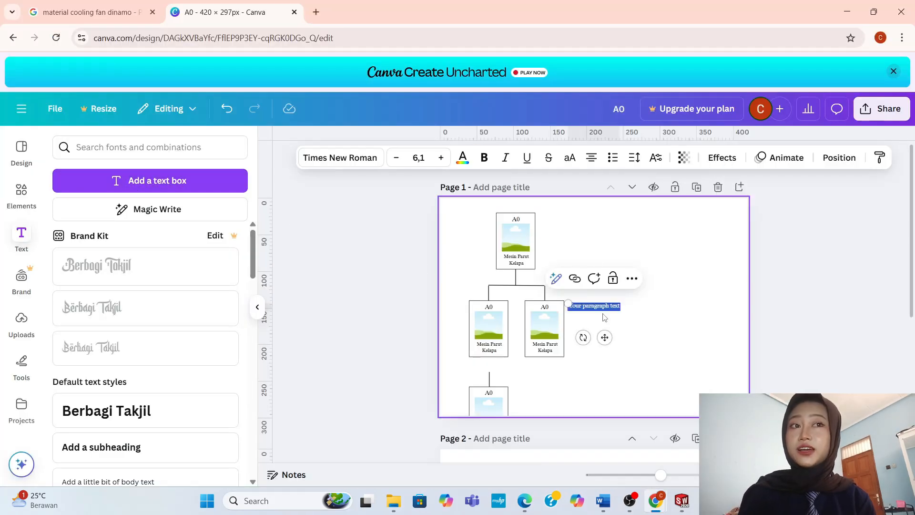
In Canva, replace the placeholder text with LEVEL 0 and place the label near the page's right edge beside the top card's row.
key(BackSpace)
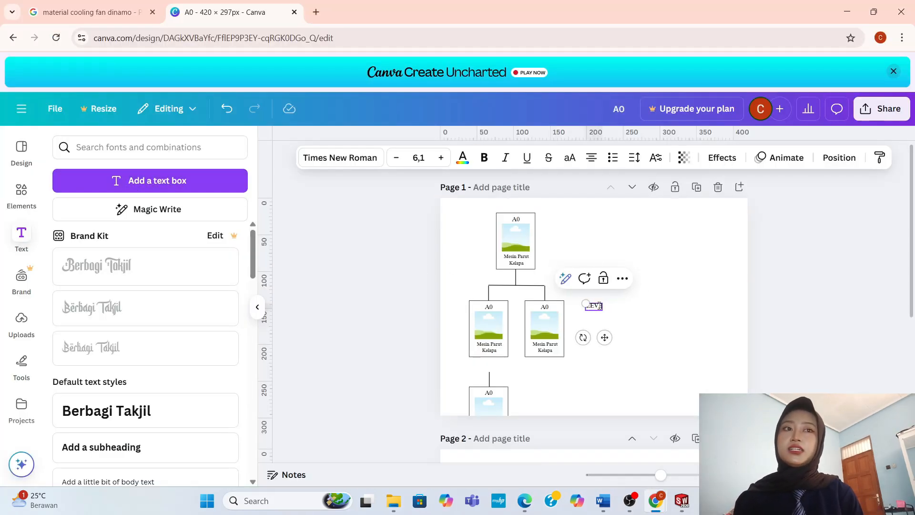
scroll(763, 343, down, 3)
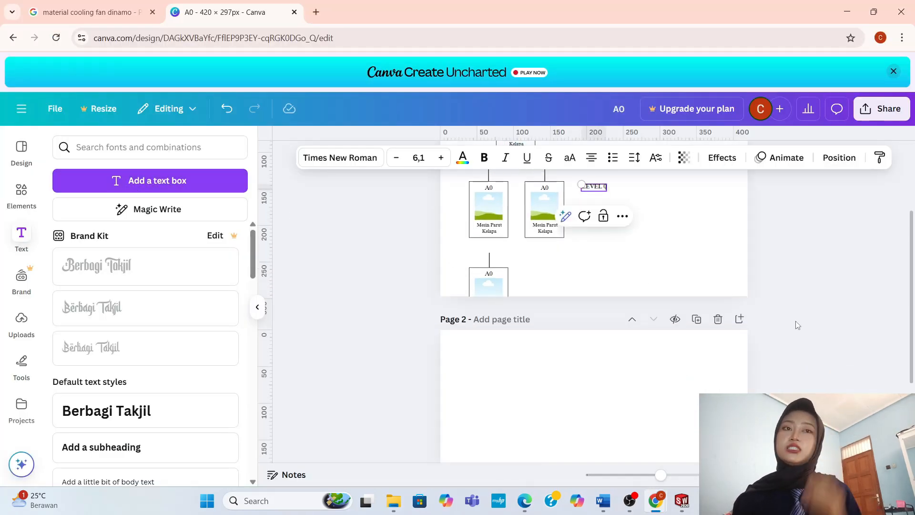
click(694, 282)
scroll(673, 335, up, 3)
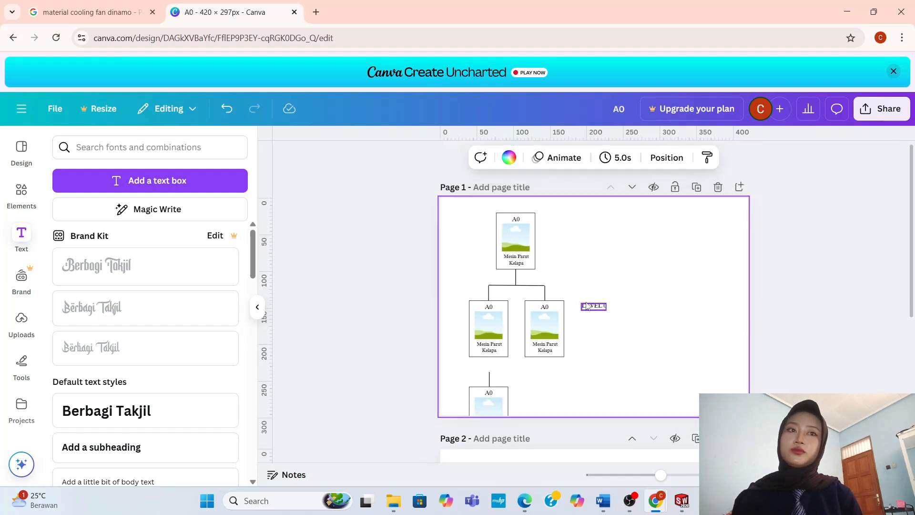
drag(593, 307, 717, 236)
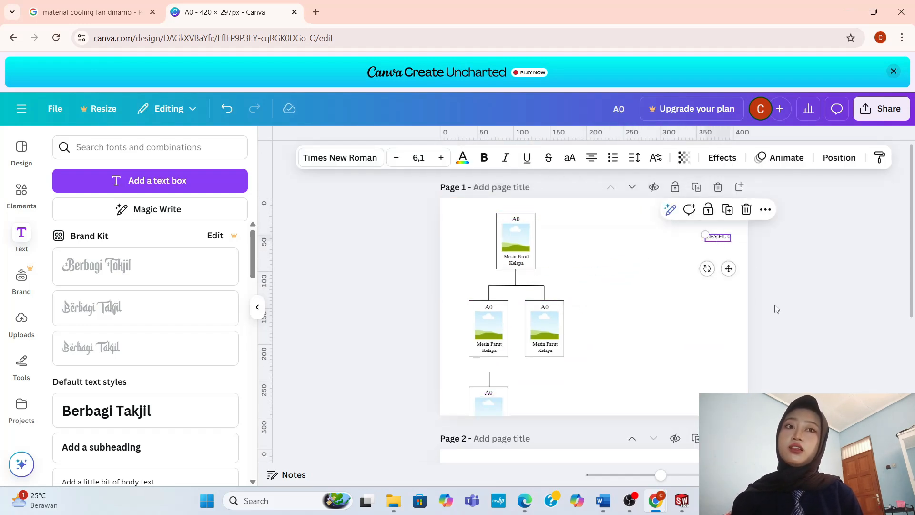
Make the LEVEL 0 label bold.
click(781, 311)
click(718, 235)
key(ctrl+b)
Scale down the whole structure tree together with the LEVEL 0 label so all cards fit on page 1.
drag(758, 206, 457, 430)
drag(733, 443, 629, 352)
drag(459, 357, 525, 237)
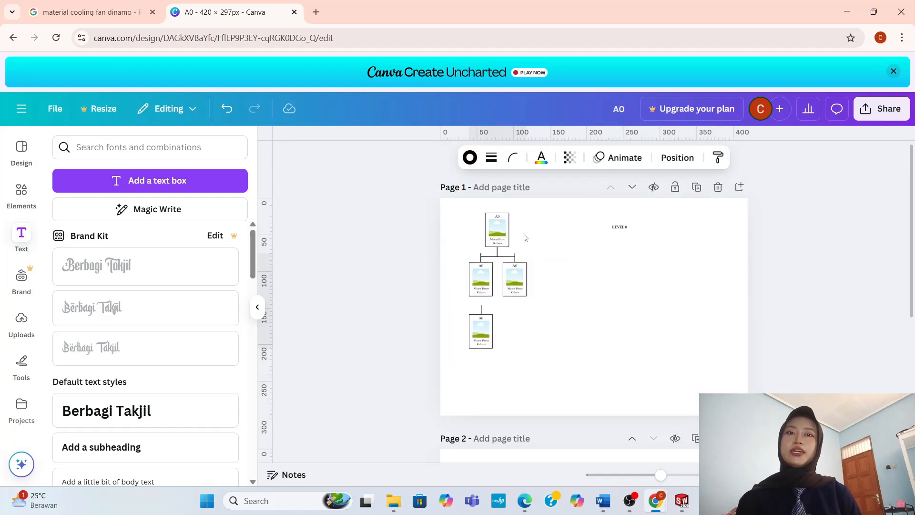
click(513, 303)
Copy the third-row card with its connector and place the copy beneath the right second-row card.
drag(446, 356, 492, 303)
key(ctrl+c)
key(ctrl+v)
drag(490, 341, 518, 336)
scroll(473, 206, up, 2)
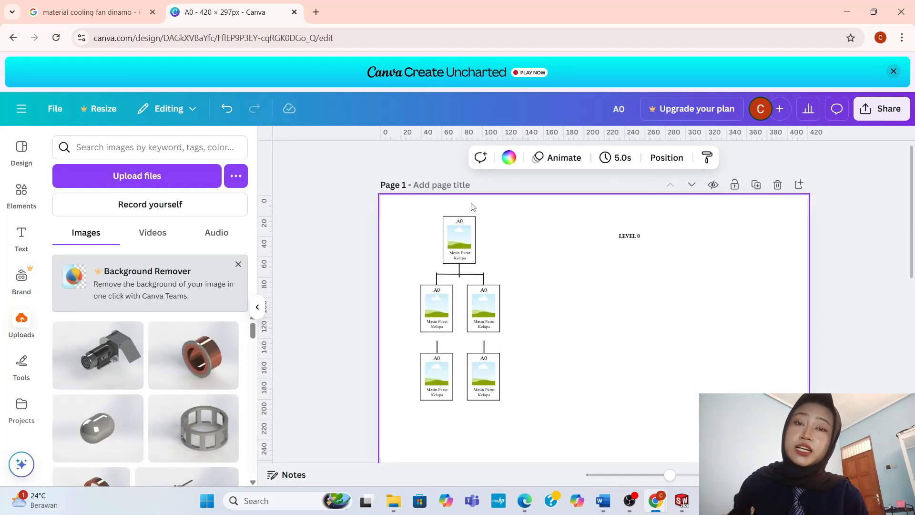
Duplicate the Rangka Bawah and Rangka Atas cards with their branching connector and place the copy below the Rangka Atas card, offset to its right.
scroll(461, 291, up, 2)
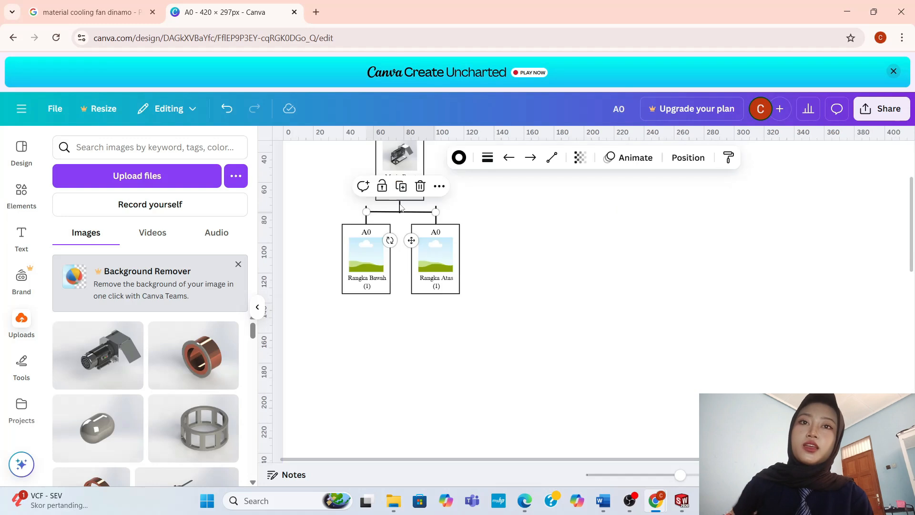
drag(435, 226, 436, 211)
drag(331, 207, 478, 350)
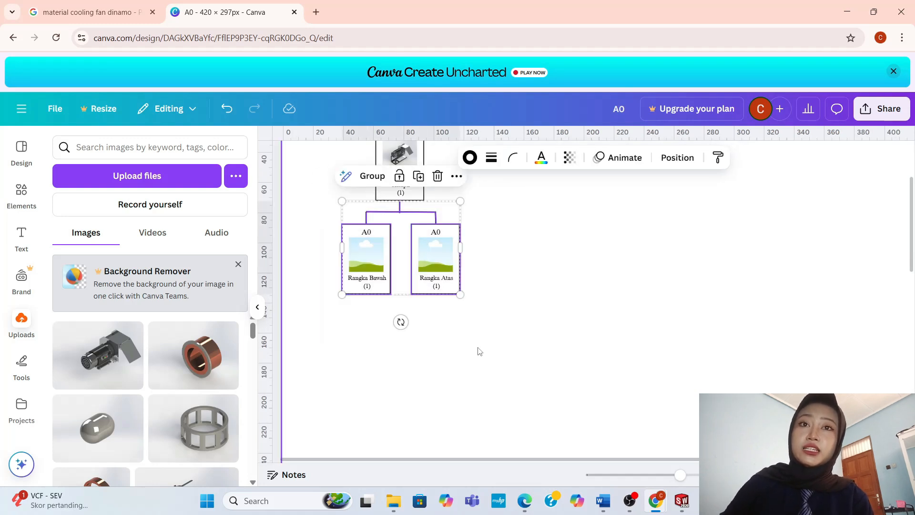
click(419, 176)
drag(391, 281, 443, 356)
scroll(511, 326, up, 1)
drag(495, 369, 495, 363)
Place a copy of the Rangka Bawah card with a short connector directly beneath the original.
drag(331, 236, 407, 328)
click(384, 211)
drag(387, 291, 395, 359)
click(316, 378)
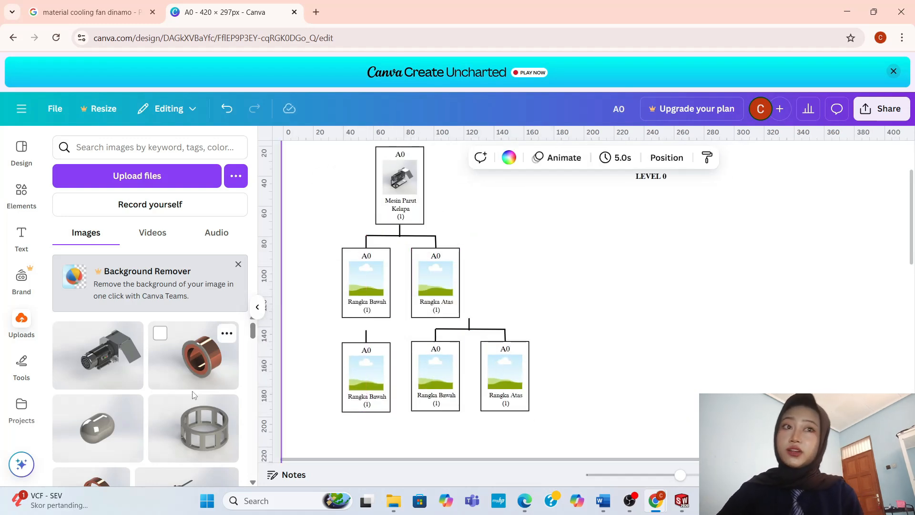
Fill the second-row Rangka Atas and Rangka Bawah picture frames with their matching uploaded render images.
double_click(435, 284)
drag(435, 284, 428, 283)
click(201, 465)
scroll(171, 384, down, 5)
drag(172, 337, 370, 282)
double_click(375, 281)
click(201, 464)
Delete the copied card and its connector beneath the second-row Rangka Bawah card.
double_click(367, 372)
key(Delete)
drag(321, 314, 400, 426)
key(Delete)
Relabel the second-row cards B1 and B2 and the third-row cards C1 and C2.
double_click(366, 257)
text(B1)
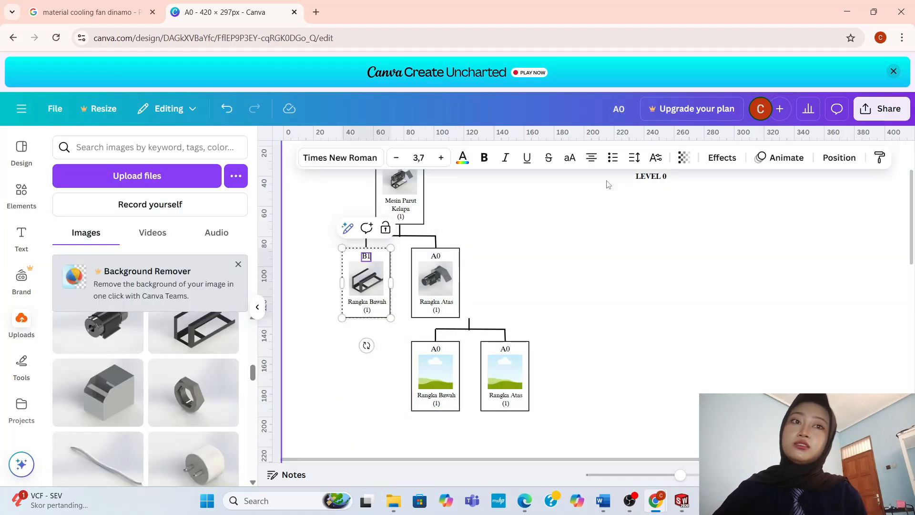
double_click(435, 256)
text(B2)
double_click(435, 350)
double_click(506, 349)
text(C2)
click(629, 302)
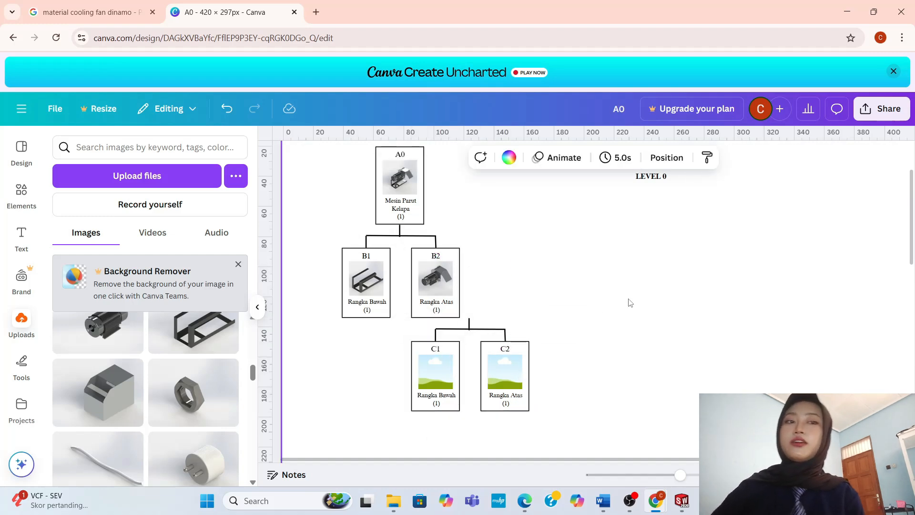
Duplicate the LEVEL 0 label and place the copy below it, level with the B1 and B2 cards.
scroll(630, 302, up, 1)
click(651, 199)
key(ctrl+c)
key(ctrl+v)
drag(670, 236, 657, 329)
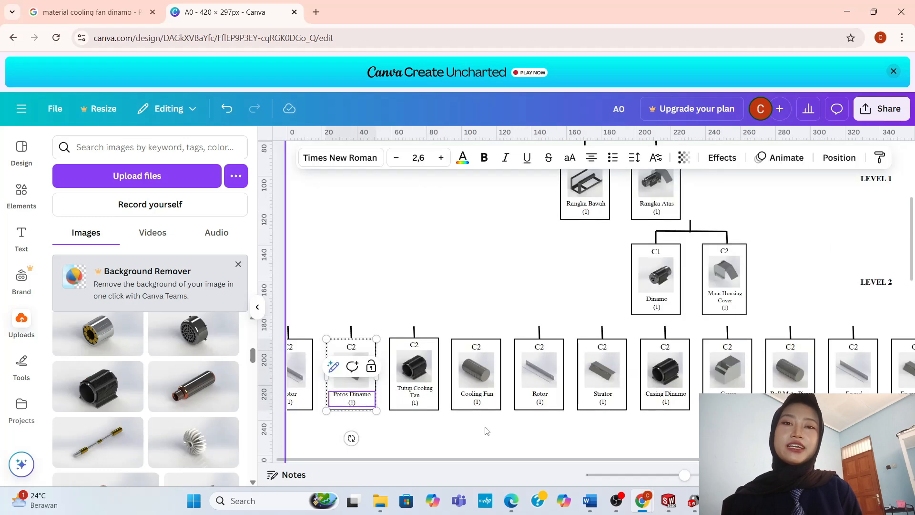
Place a copy of the Bearing card at the start of the lower part row and open its name text for editing.
click(484, 429)
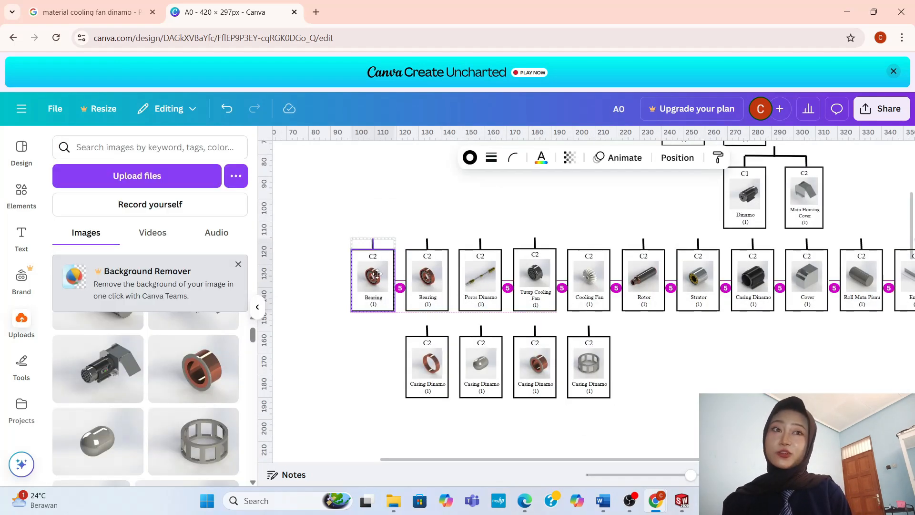
click(379, 301)
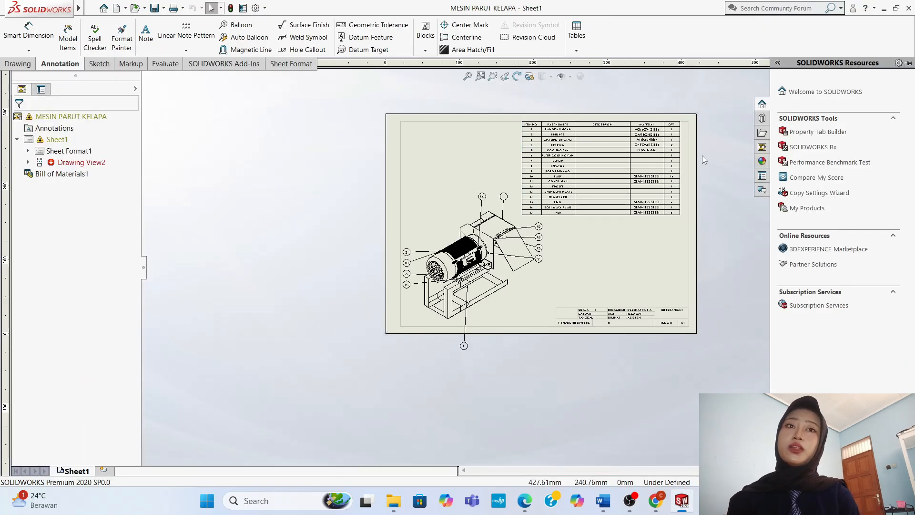
Switch to the SOLIDWORKS drawing and examine the part names, materials and quantities in the bill of materials.
scroll(679, 173, up, 1)
scroll(656, 188, up, 1)
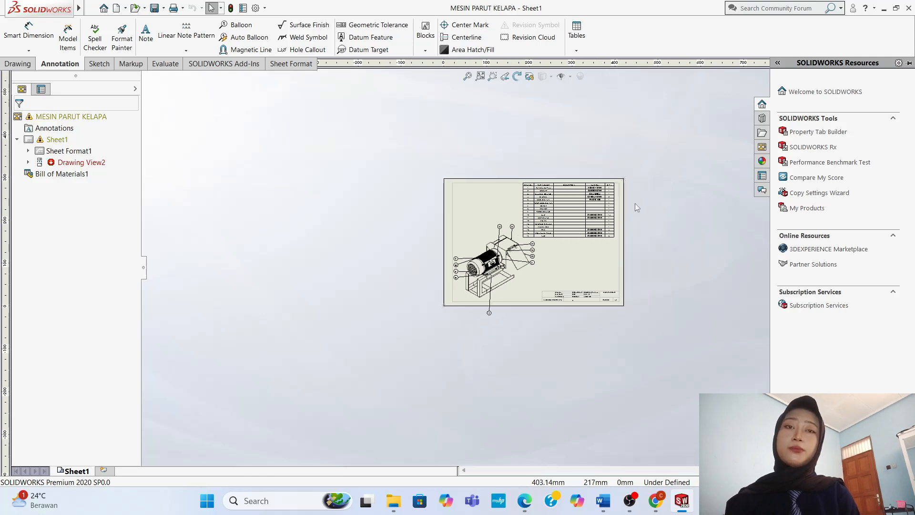
scroll(619, 210, down, 2)
scroll(599, 200, down, 1)
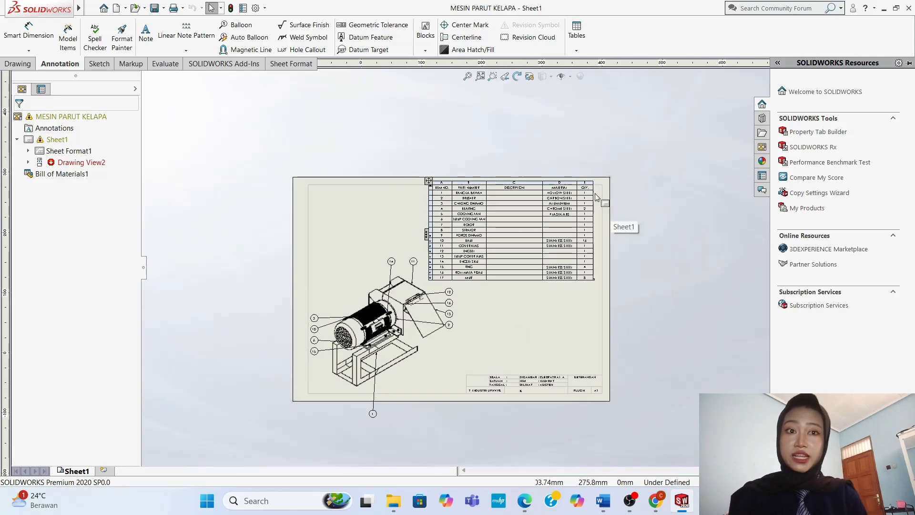
scroll(591, 245, down, 5)
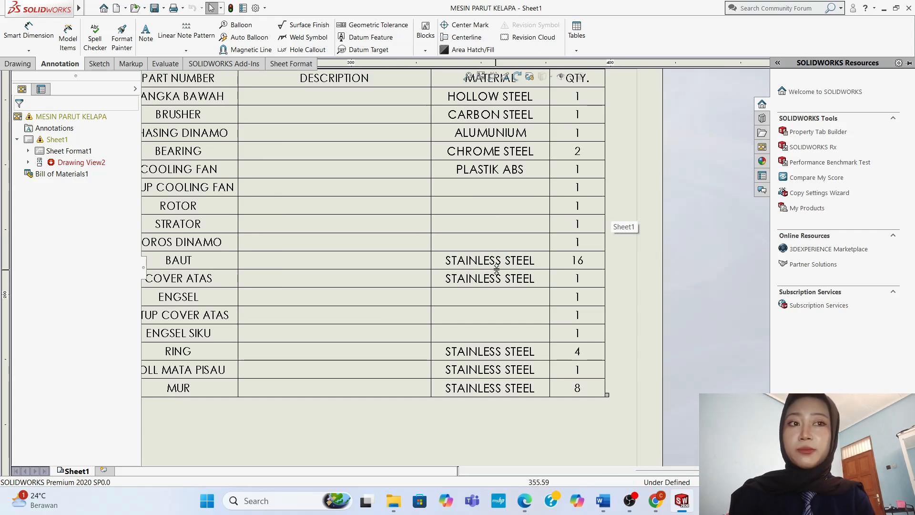
scroll(497, 270, up, 1)
scroll(491, 269, up, 2)
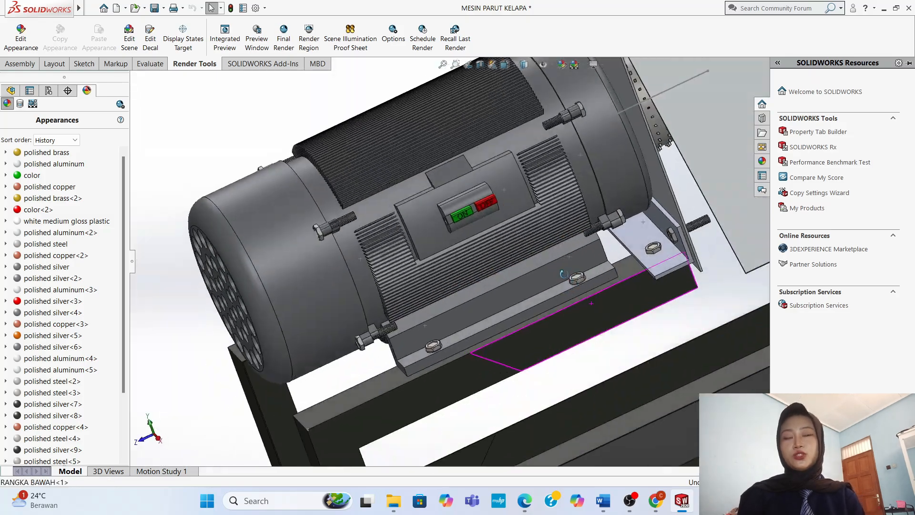
Inspect the motor, its bolts and mounting brackets in the MESIN PARUT KELAPA assembly from several sides.
drag(564, 273, 590, 296)
scroll(590, 296, up, 2)
scroll(639, 370, up, 2)
scroll(667, 354, down, 3)
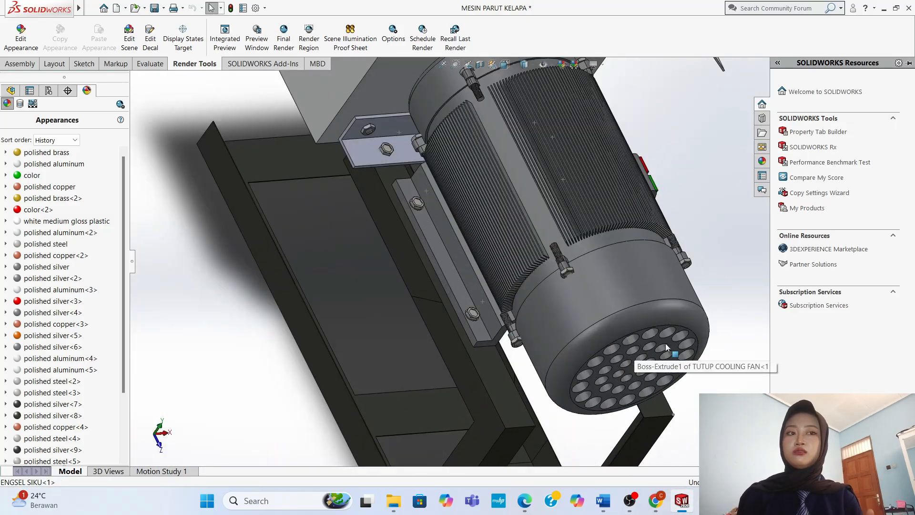
drag(663, 349, 654, 317)
mouse_move(651, 501)
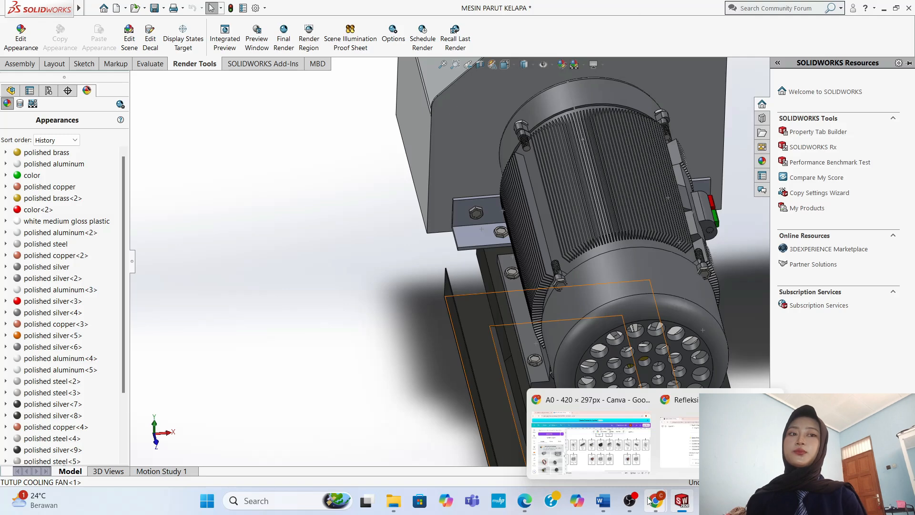
Switch back to the Canva design and open the Ring card's name and quantity text for editing.
click(627, 441)
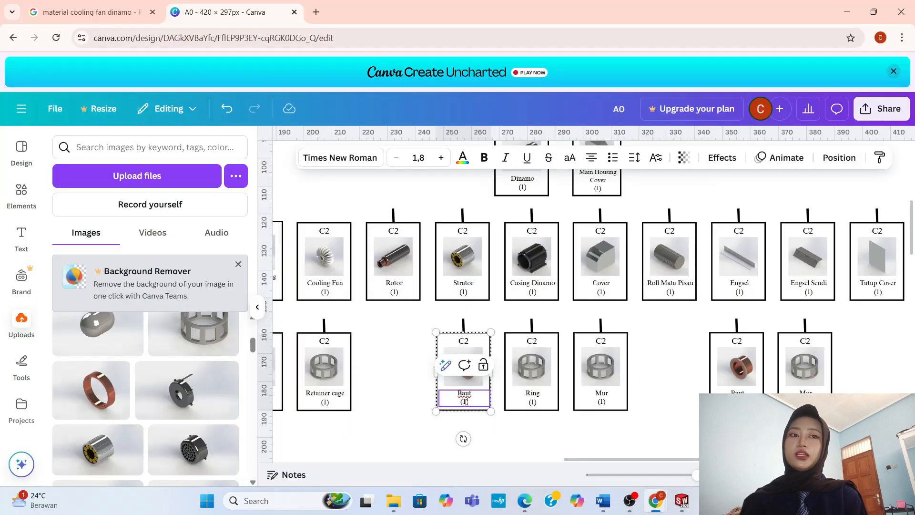
click(538, 398)
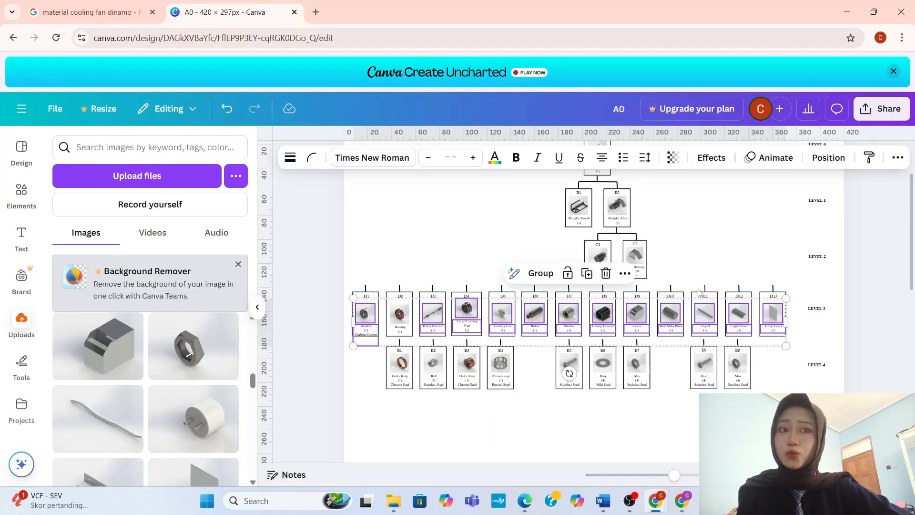
Move the image and text of the D4 Tutup Cooling Fan card slightly down together.
click(702, 288)
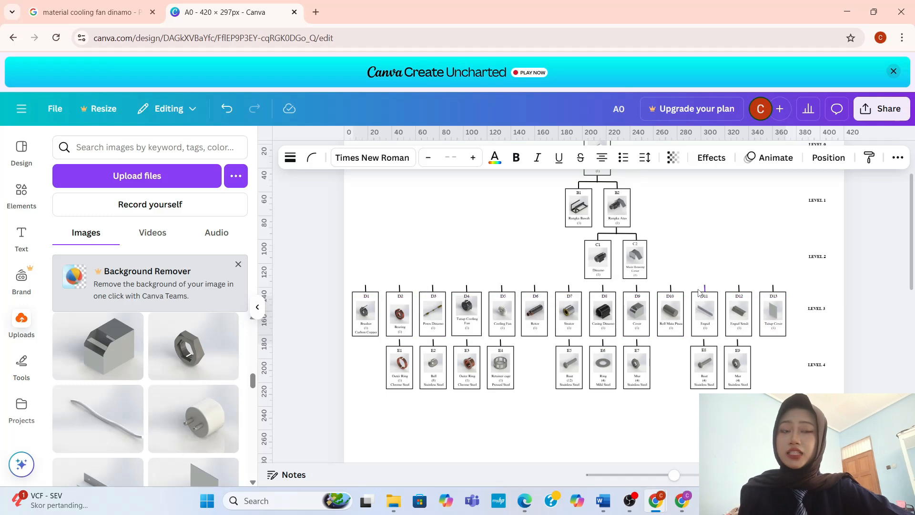
click(848, 238)
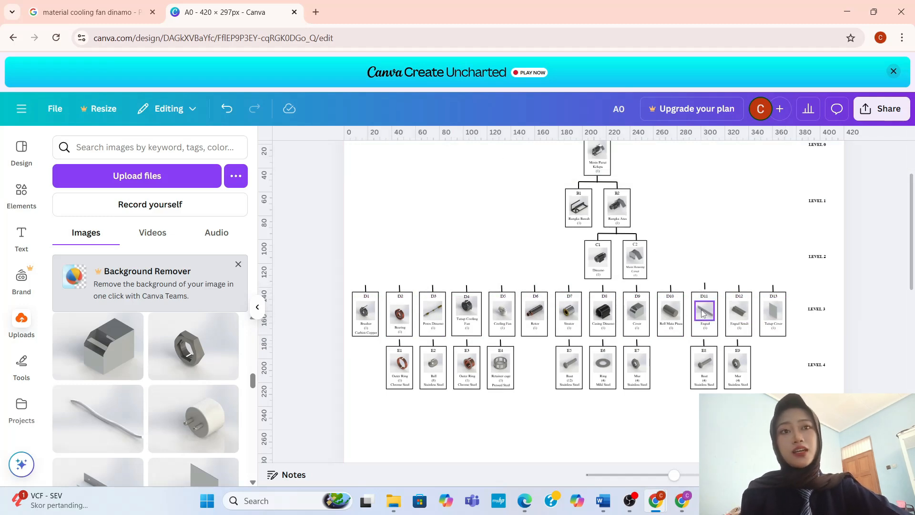
scroll(492, 311, up, 3)
click(458, 304)
shift+click(458, 329)
drag(457, 329, 457, 334)
click(625, 443)
Add the material Carbon Steel as a new line below the quantity on the D3 Poros Dinamo card.
click(413, 336)
click(413, 336)
key(Return)
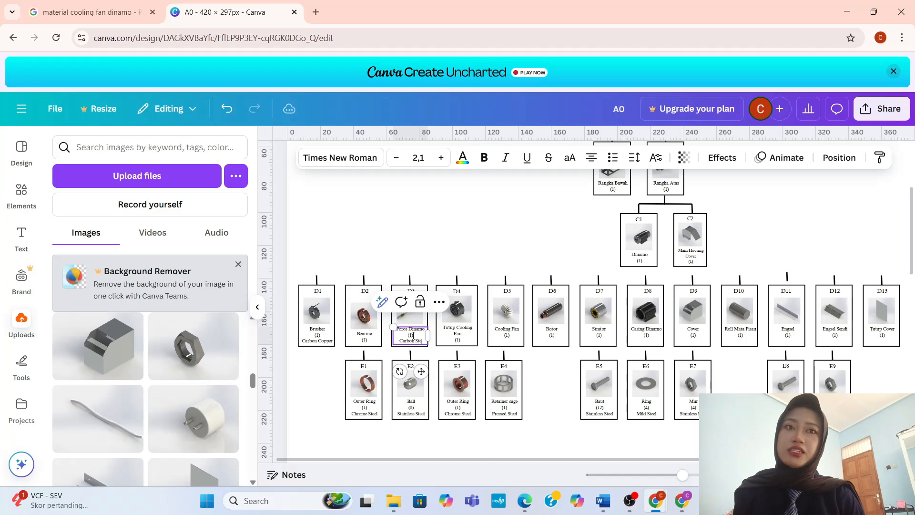
Add the material Alumunium to the D4 Tutup Cooling Fan card and adjust its contents to fit the frame.
click(465, 342)
drag(481, 353, 433, 287)
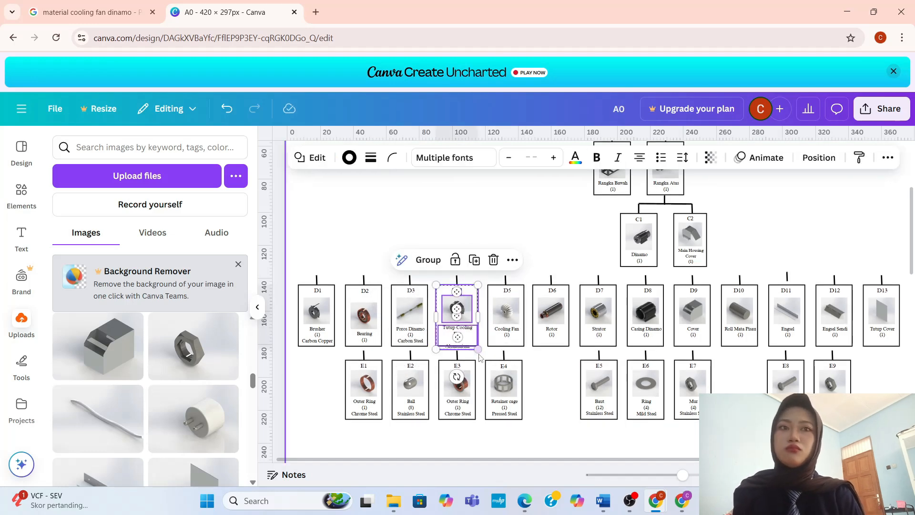
drag(437, 350, 442, 339)
click(470, 289)
drag(458, 338, 458, 346)
click(538, 381)
Add the materials Plastik ABS to the D5 Cooling Fan card and Silicon Steel to the D6 Rotor card, and open the Strator text.
double_click(514, 335)
key(Return)
text(Plast)
text(ik ABS)
double_click(608, 333)
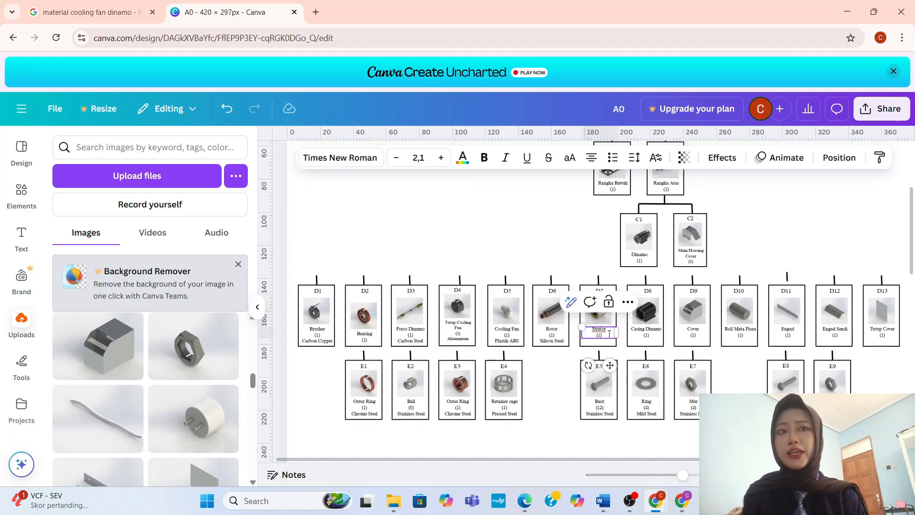